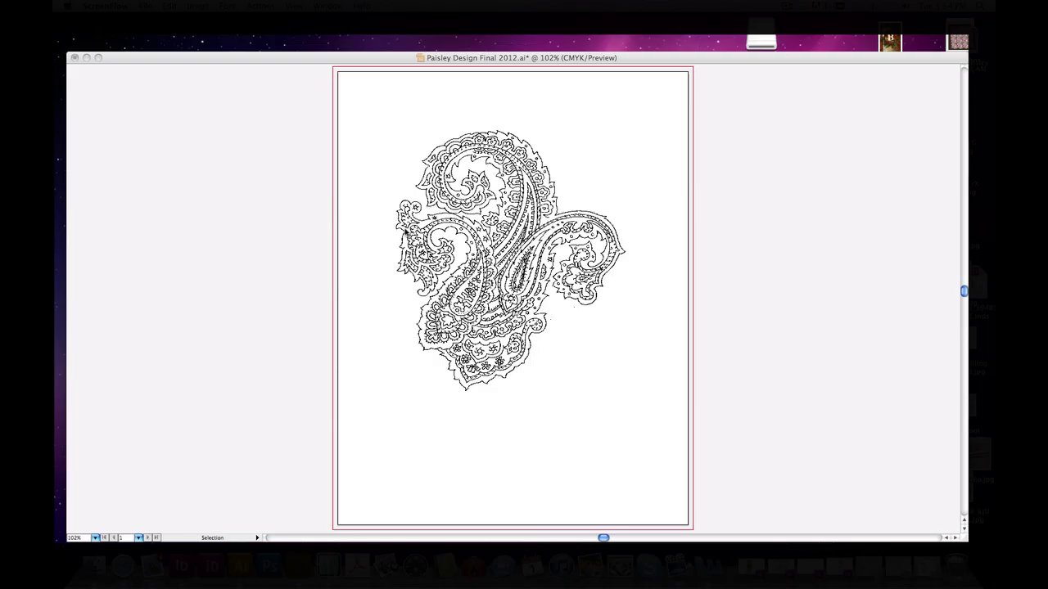
- Draw a light green square about 0.91 in wide beside the paisley artwork's upper left, using the light green swatch as fill
click(391, 66)
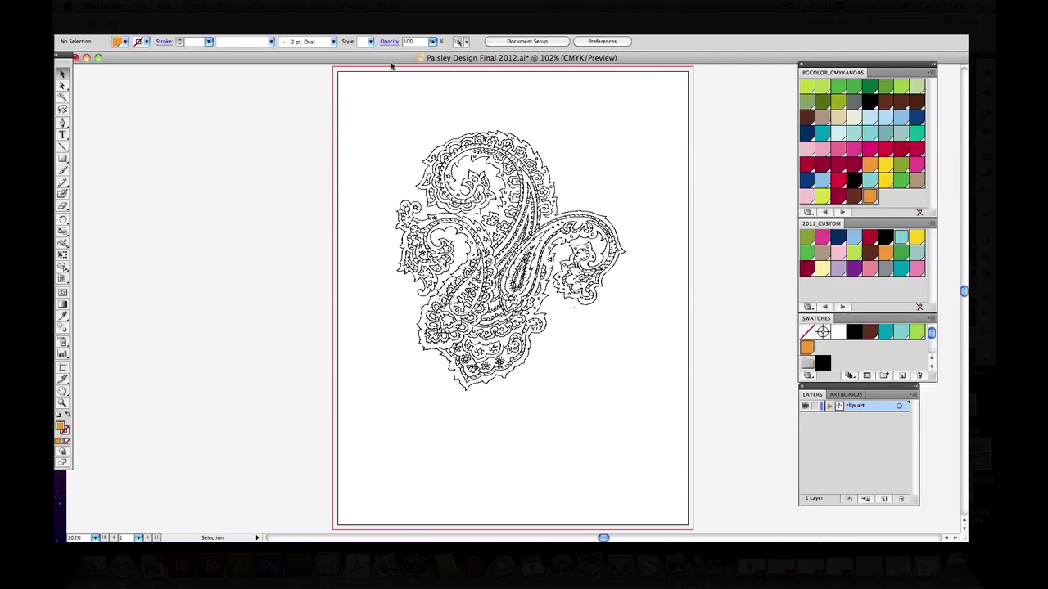
click(901, 87)
click(62, 158)
drag(351, 110, 388, 148)
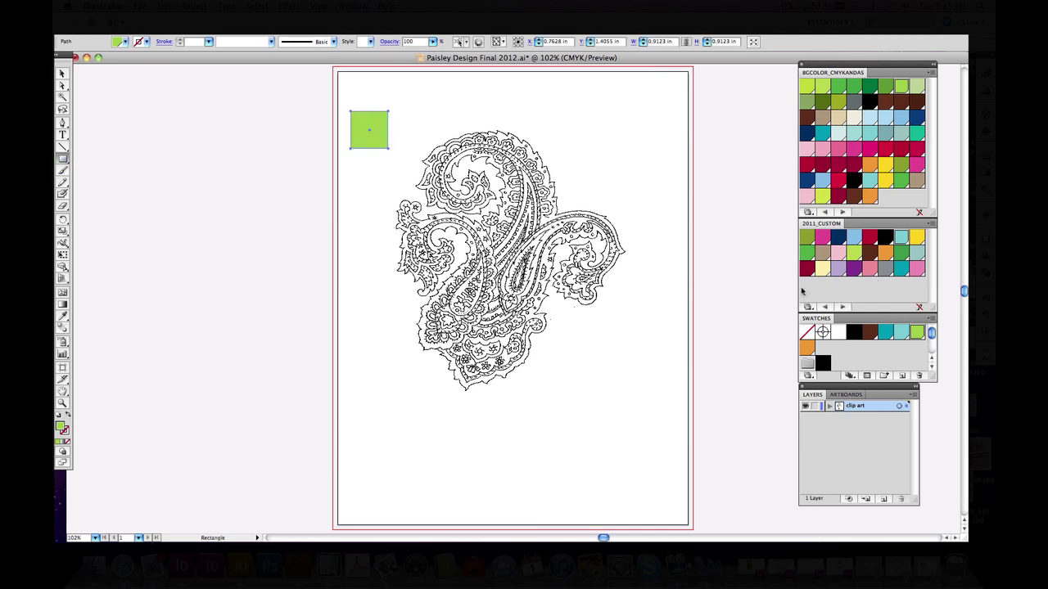
click(62, 73)
click(370, 133)
drag(370, 136, 371, 188)
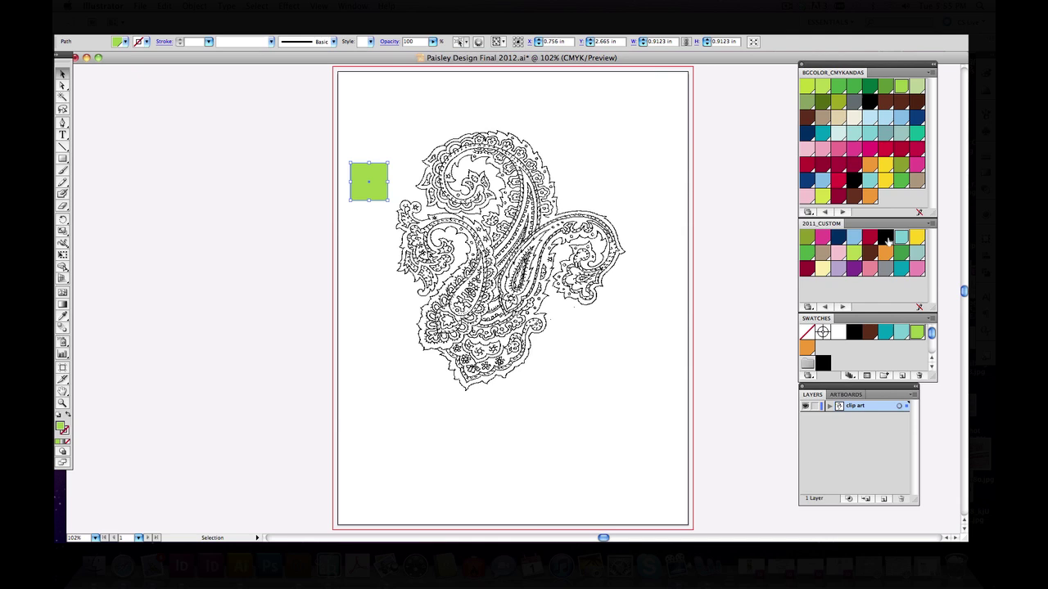
key(super+z)
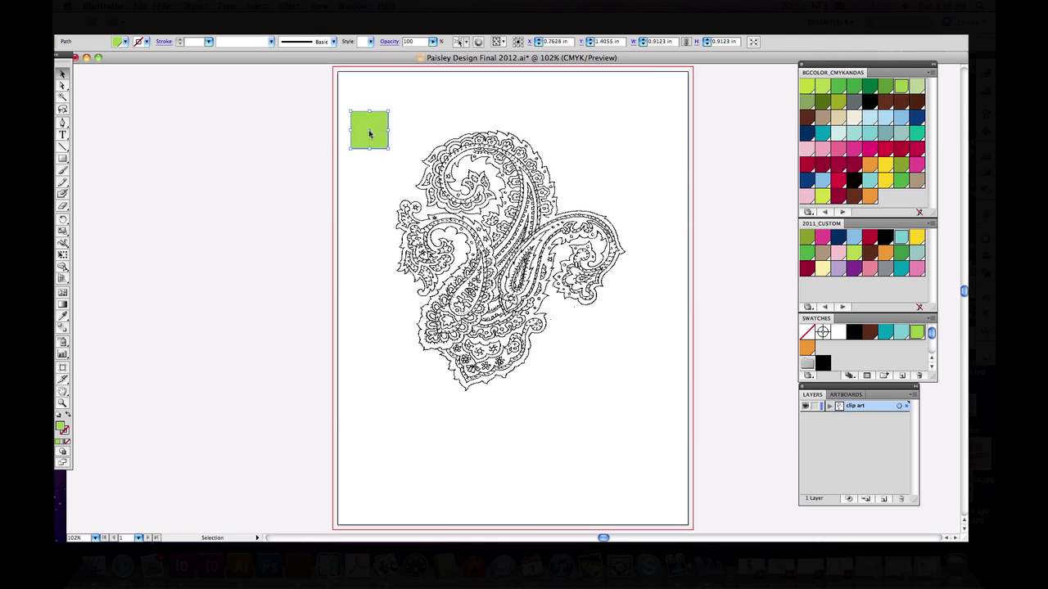
- Duplicate the green square twice downward, filling the first copy with light turquoise and the second with teal
drag(369, 134, 373, 178)
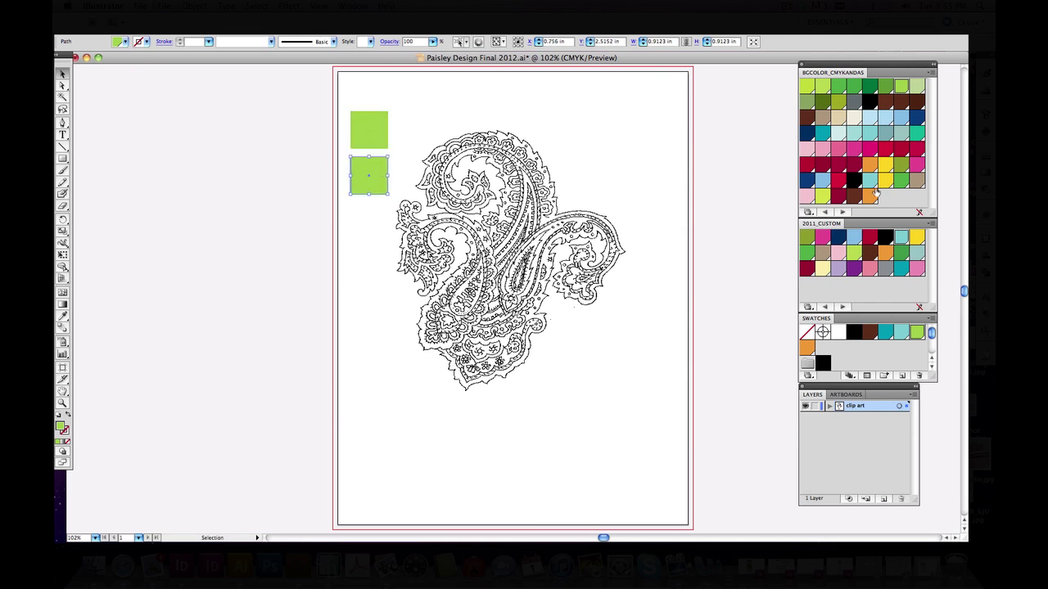
click(901, 238)
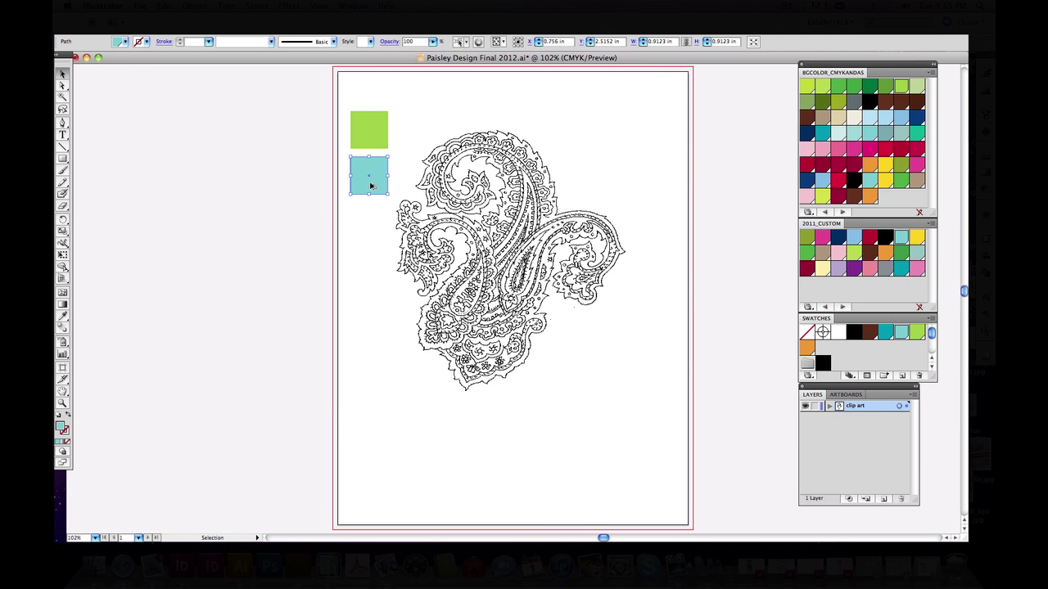
drag(370, 186, 366, 239)
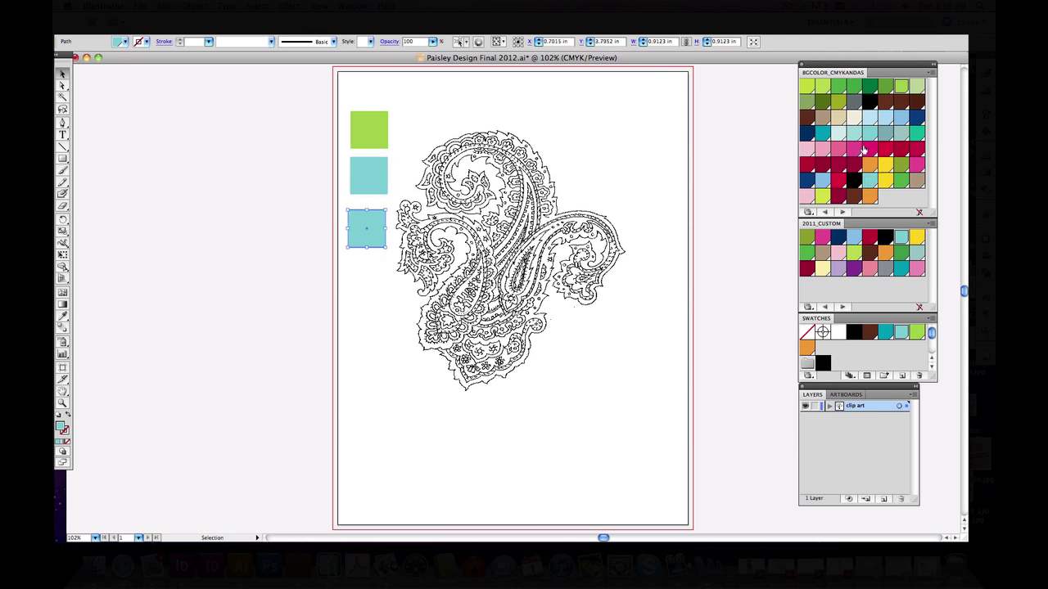
click(900, 269)
- Add two more square copies below, one filled with 14 Chocolate by merging swatches and one filled with orange
drag(370, 229, 368, 280)
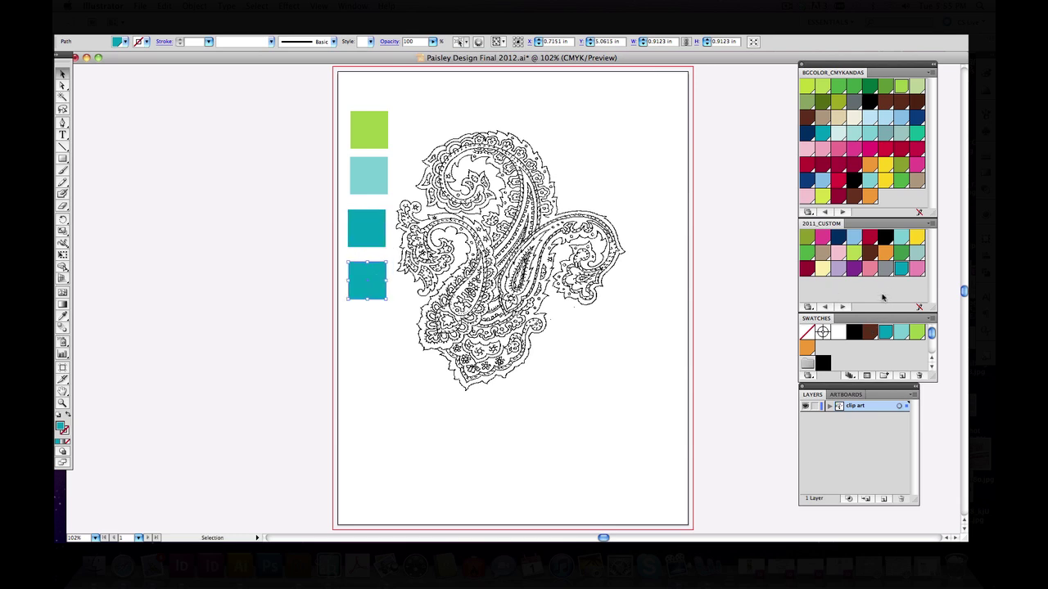
click(854, 199)
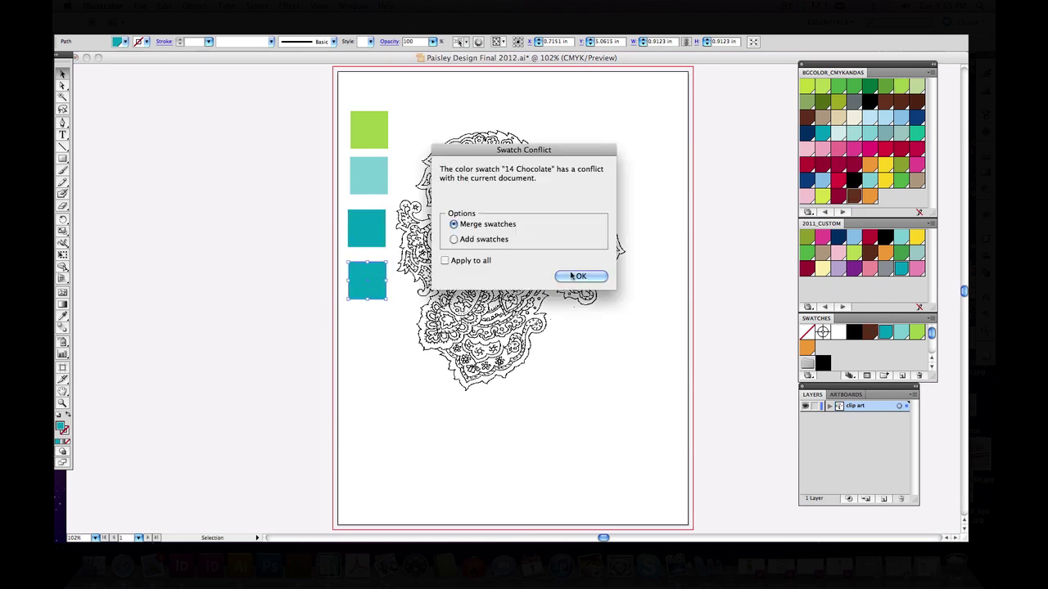
click(576, 278)
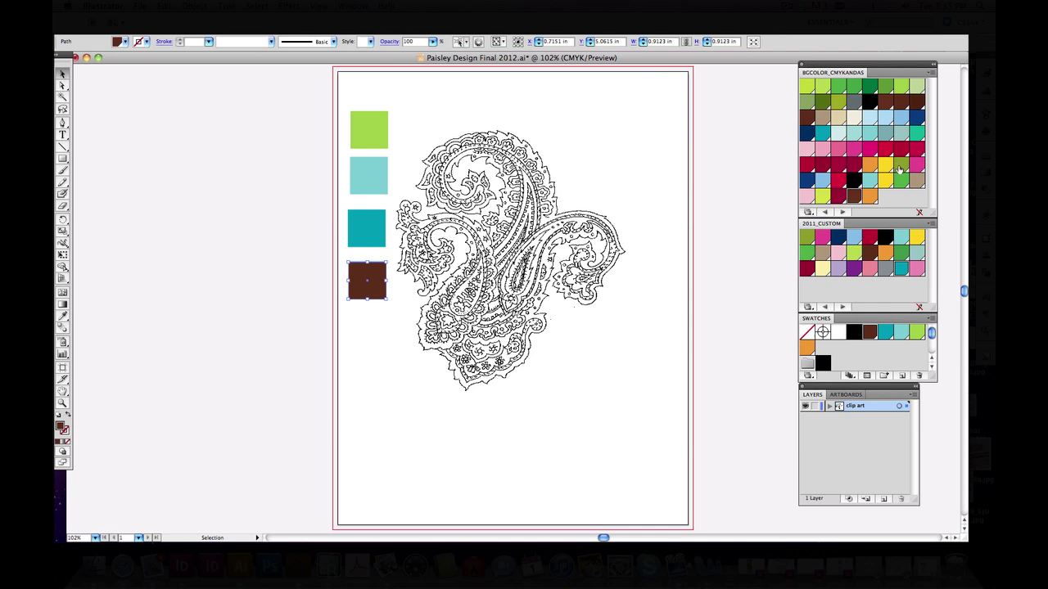
drag(367, 280, 370, 332)
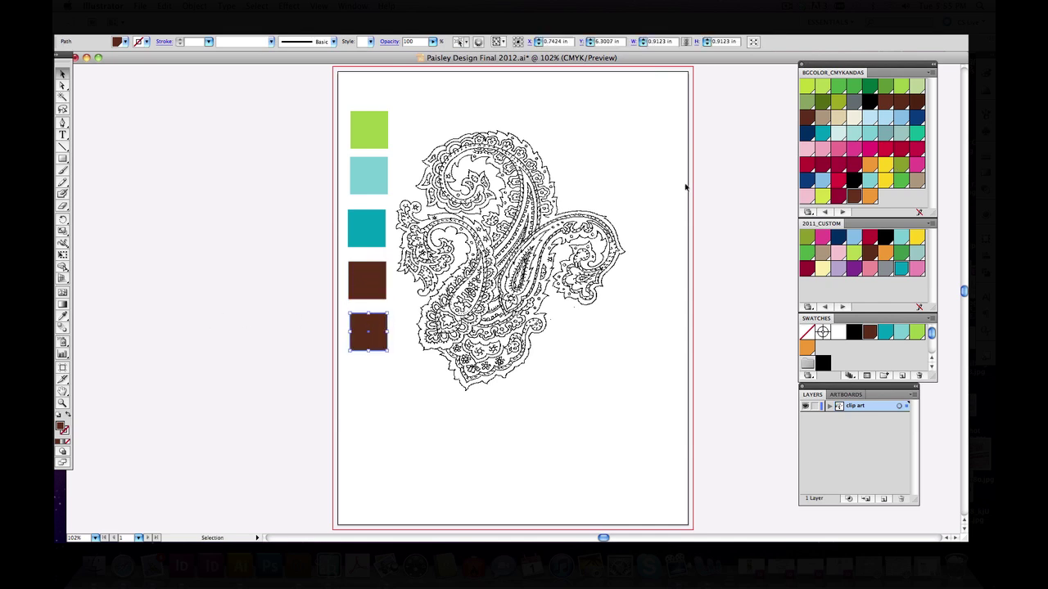
click(870, 197)
- Align the left edges of the five colour squares without including the paisley clip art
drag(219, 131, 382, 351)
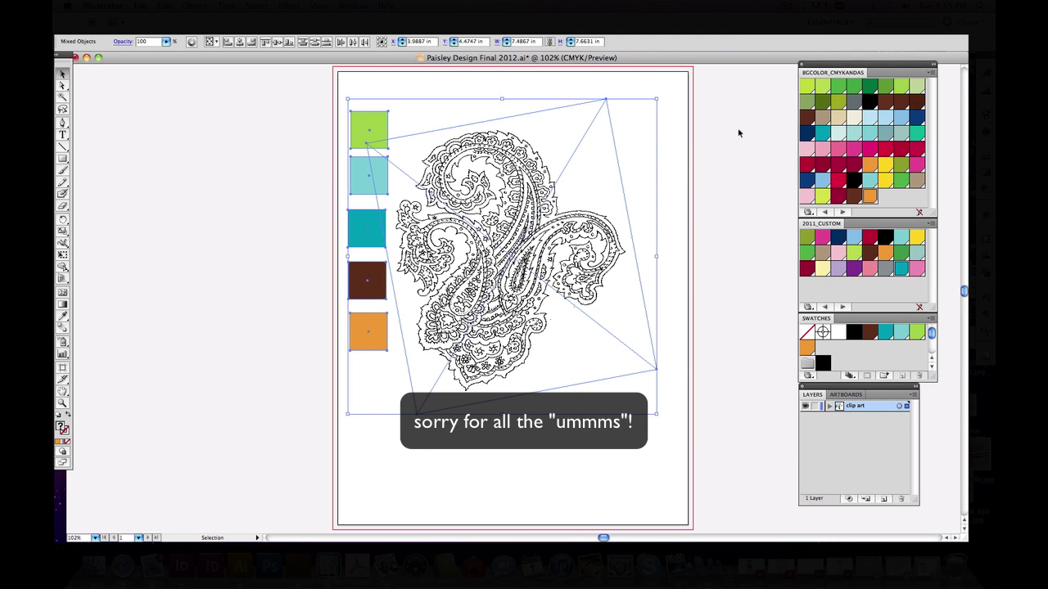
click(218, 119)
drag(307, 115, 354, 353)
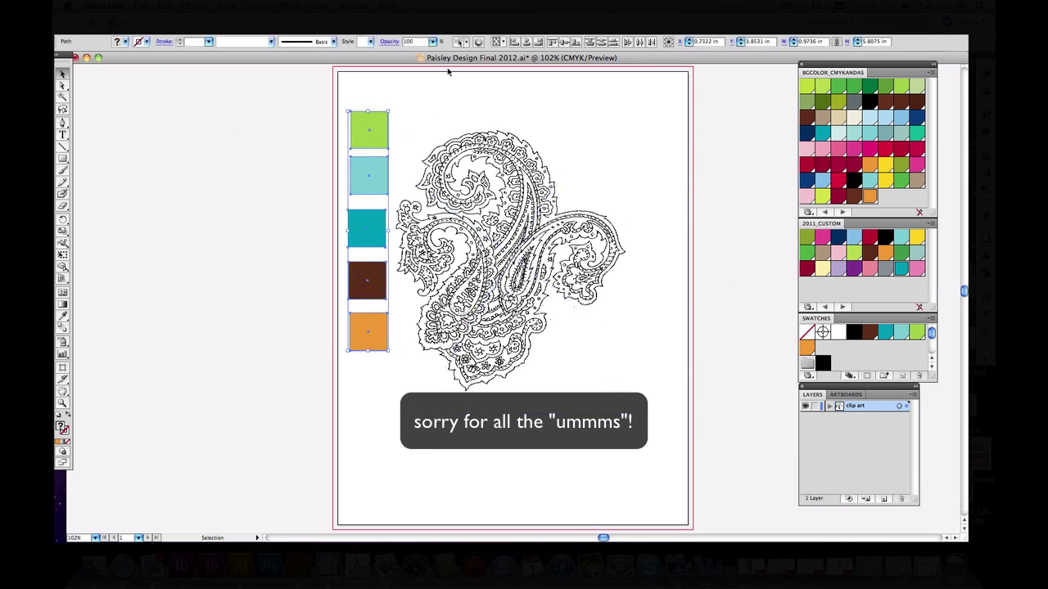
click(514, 42)
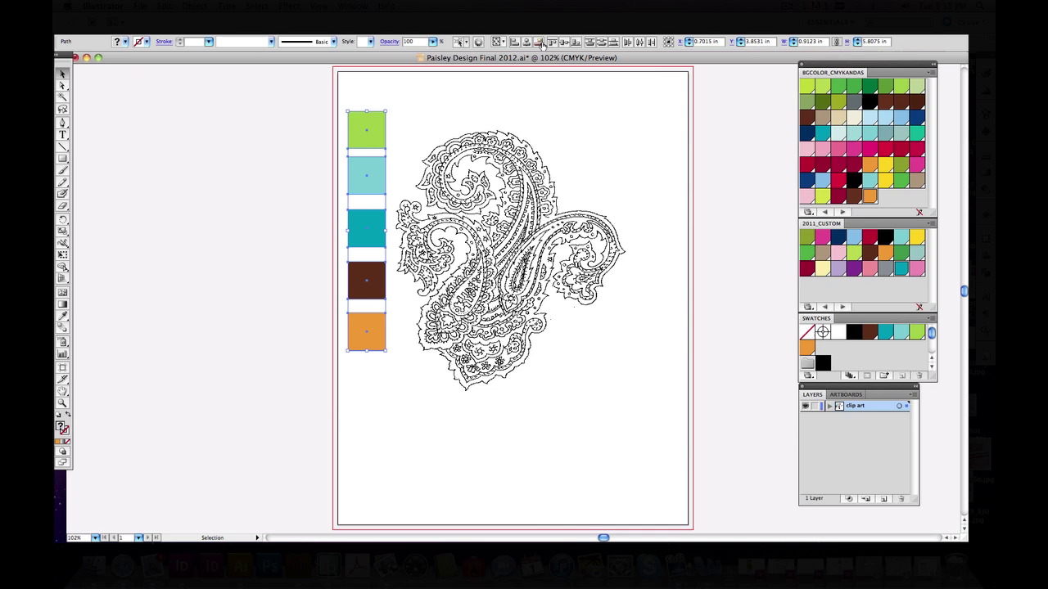
click(258, 281)
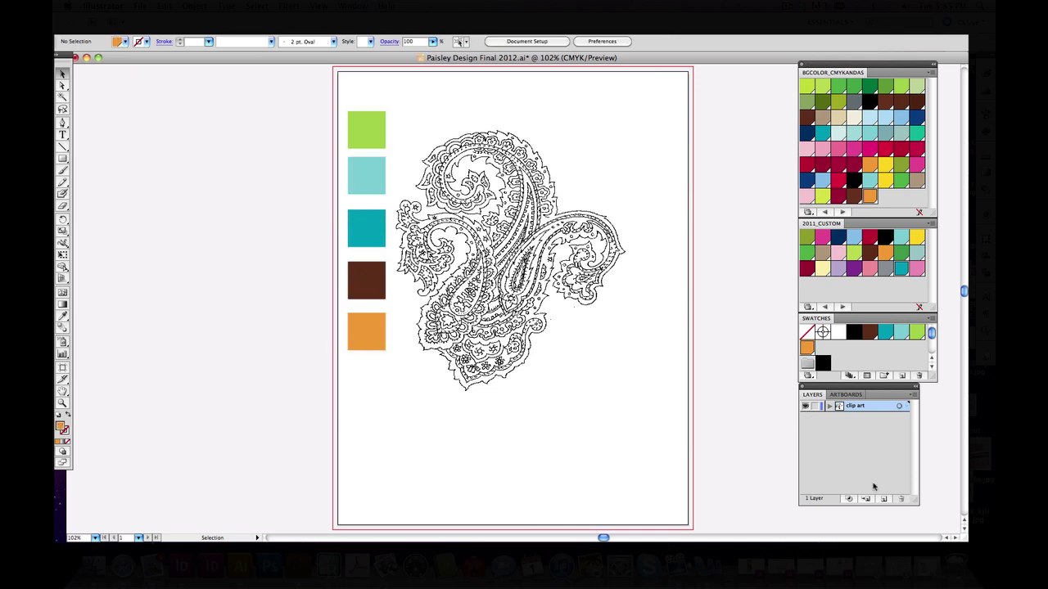
- Lock the clip art layer and add a new layer above it for tracing
click(814, 406)
click(883, 499)
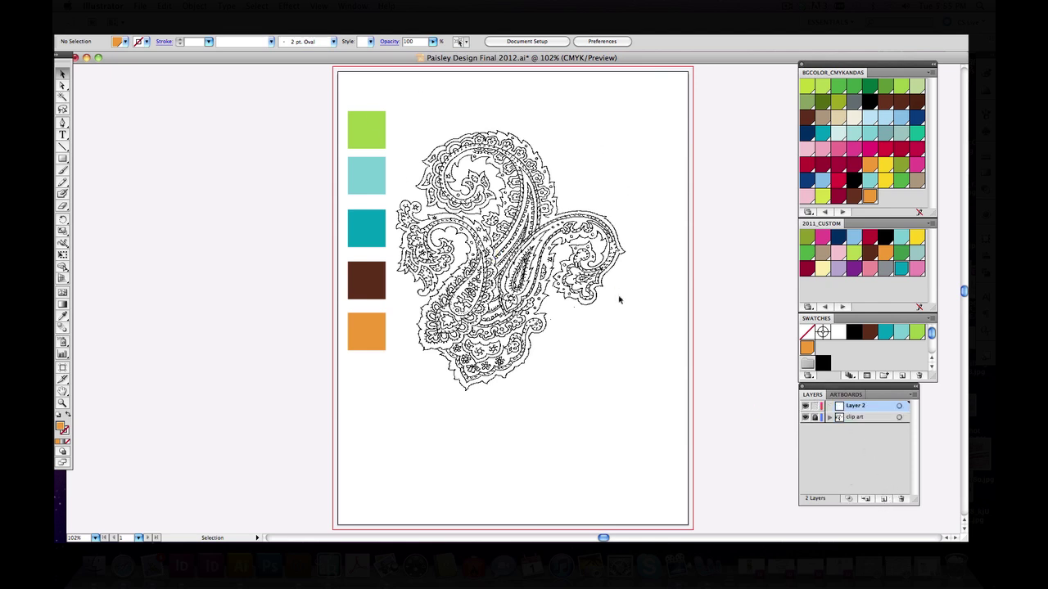
- Start tracing the inner curl of the upper paisley with the Pen tool on the new layer
click(62, 403)
drag(402, 150, 619, 298)
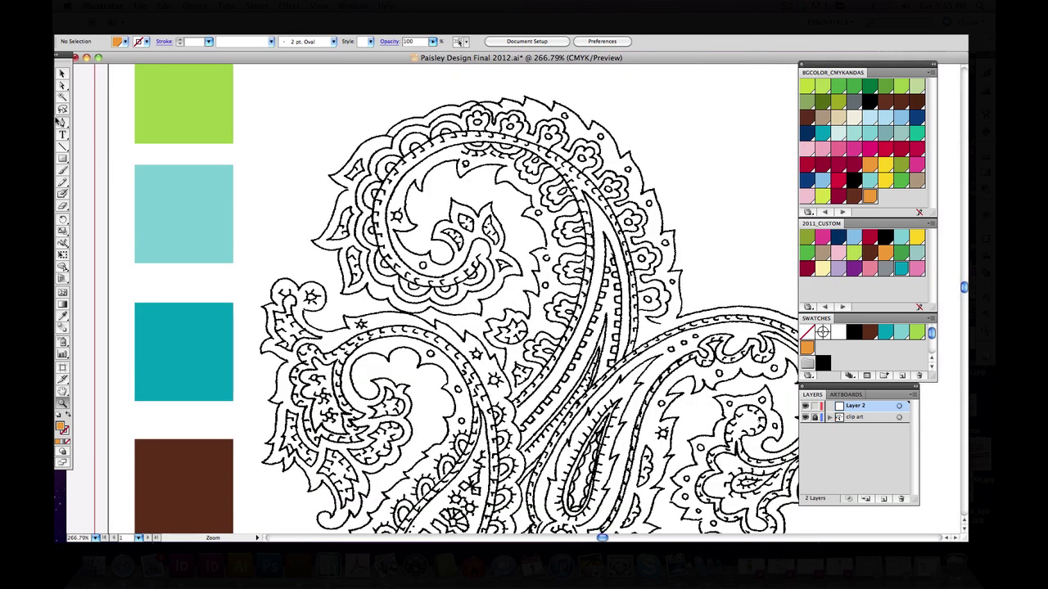
click(61, 122)
click(405, 255)
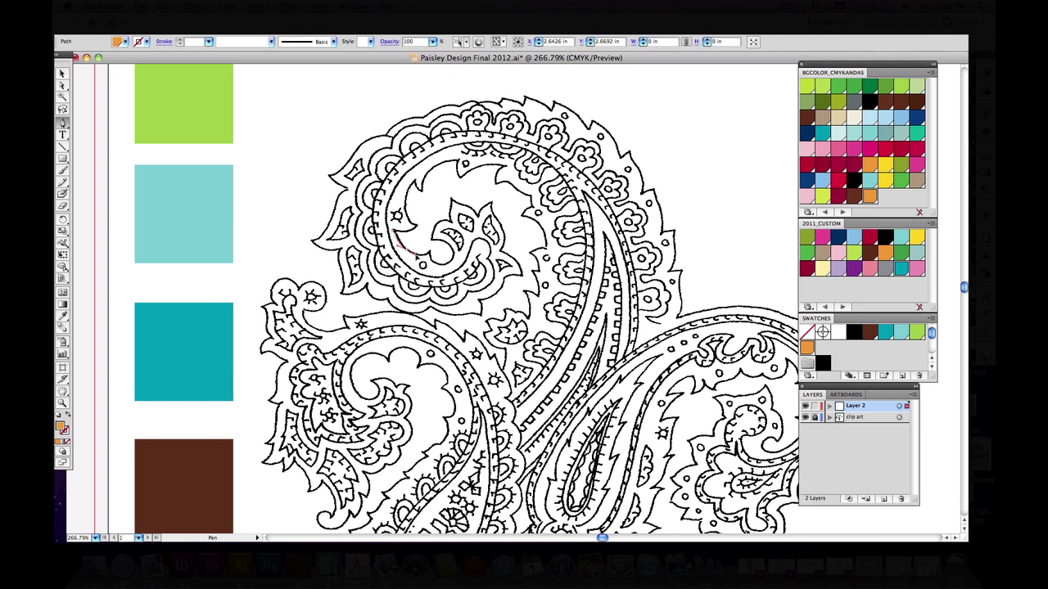
click(429, 255)
click(422, 259)
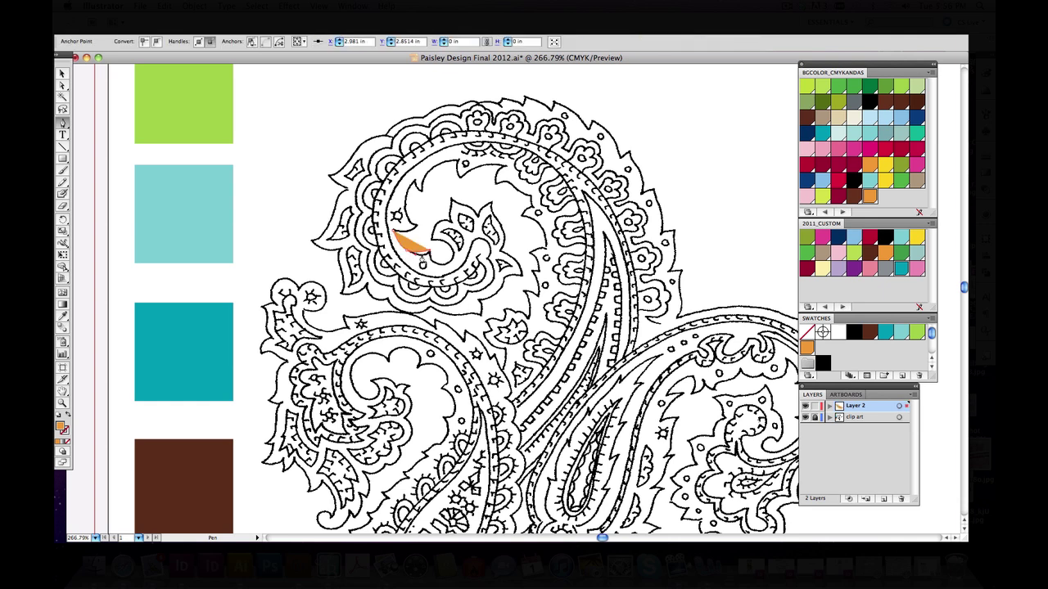
- Swap fill and stroke to get an orange outline without fill, and trace around the upper paisley's inner flower and outer petals
click(67, 416)
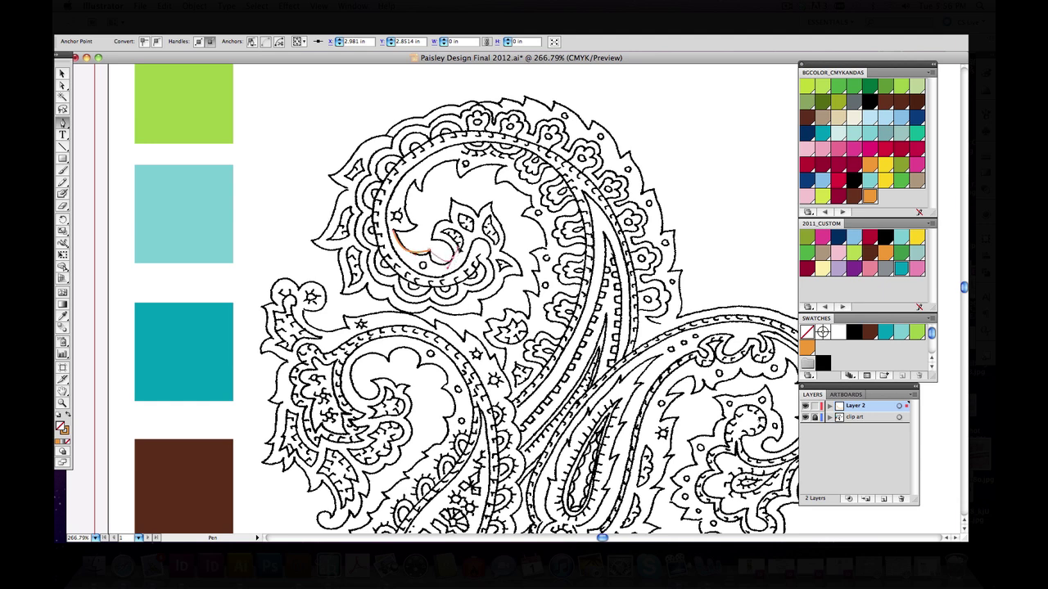
click(430, 243)
click(431, 240)
drag(448, 221, 525, 283)
click(504, 277)
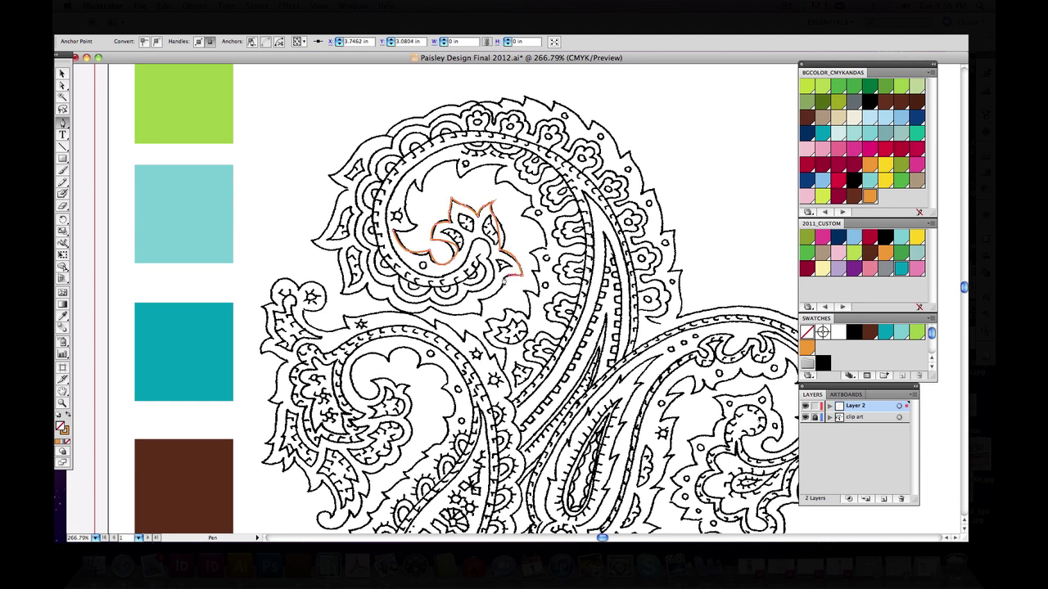
drag(498, 294, 475, 301)
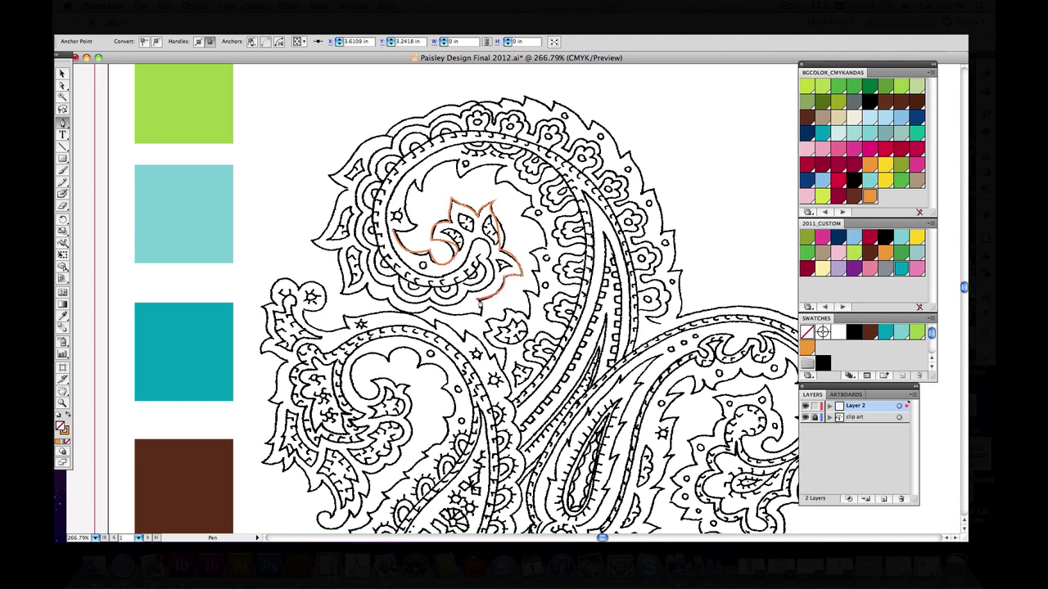
- Continue the Pen path along the lower edge of the upper paisley's curl to its lower left tip
click(481, 316)
drag(471, 312, 460, 313)
click(391, 304)
click(388, 299)
drag(387, 298, 372, 298)
click(366, 288)
click(341, 292)
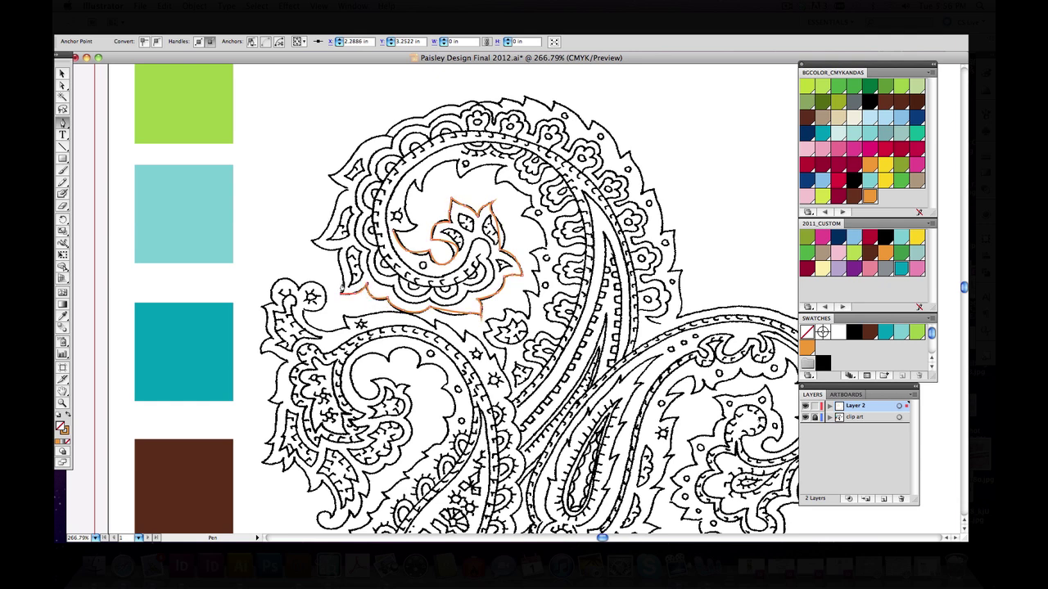
- Trace the pointed left edge of the upper paisley and its scalloped upper left arc to the crown
drag(341, 271, 338, 264)
click(319, 248)
click(313, 243)
drag(347, 193, 337, 185)
click(330, 177)
drag(358, 151, 494, 102)
click(501, 104)
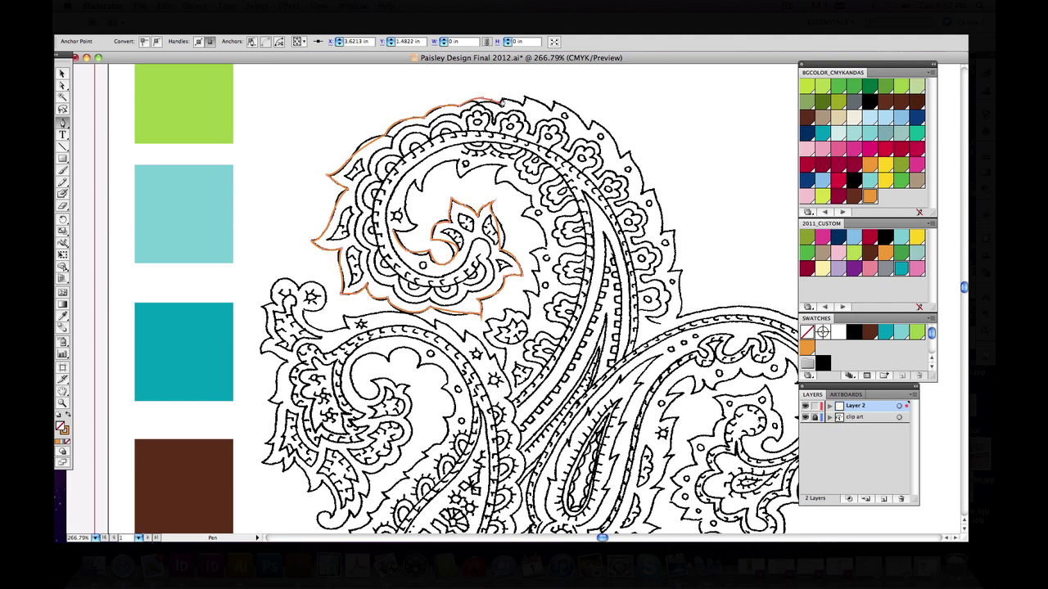
- Trace the jagged points across the upper paisley's crown and onto its upper right shoulder
drag(520, 102, 522, 105)
click(525, 98)
drag(536, 101, 545, 106)
click(561, 109)
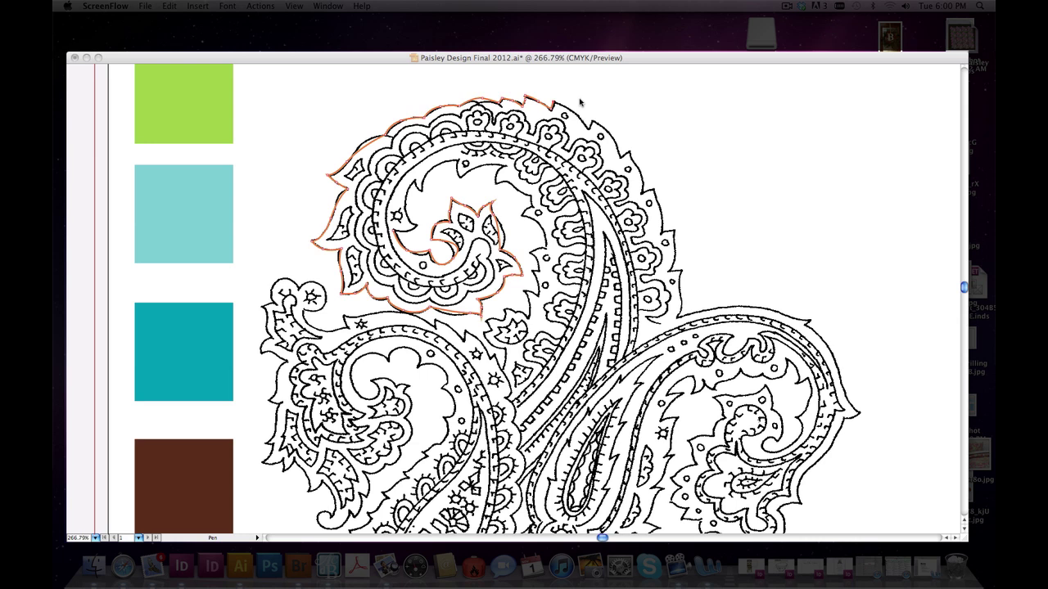
drag(588, 127, 592, 131)
click(612, 135)
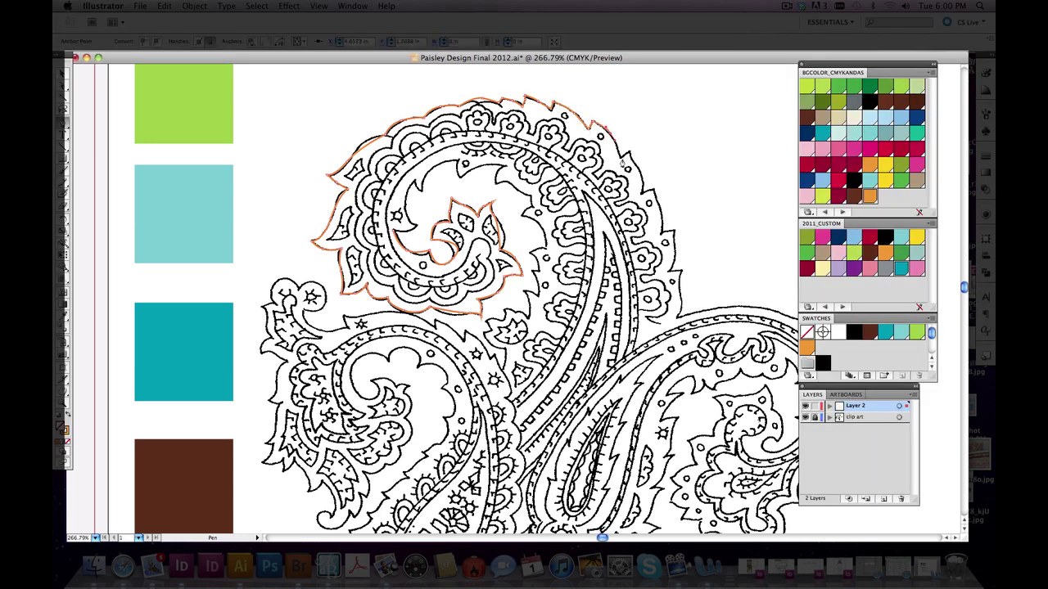
- Trace the upper paisley's jagged right edge down to where it meets the neighbouring right paisley
click(620, 157)
click(630, 153)
click(635, 167)
click(643, 188)
click(653, 196)
click(672, 232)
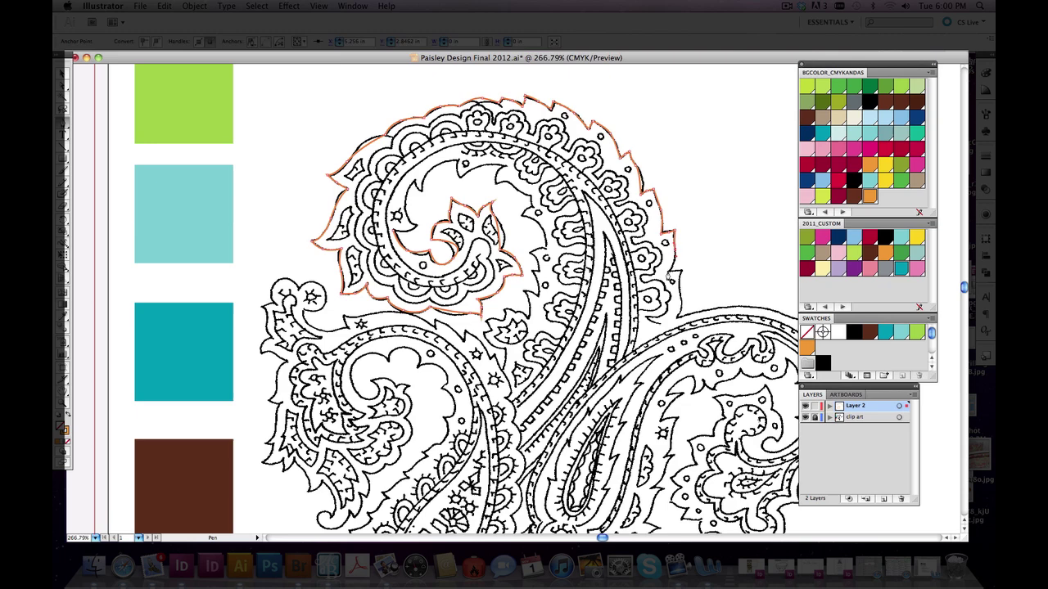
click(682, 276)
click(680, 296)
click(678, 314)
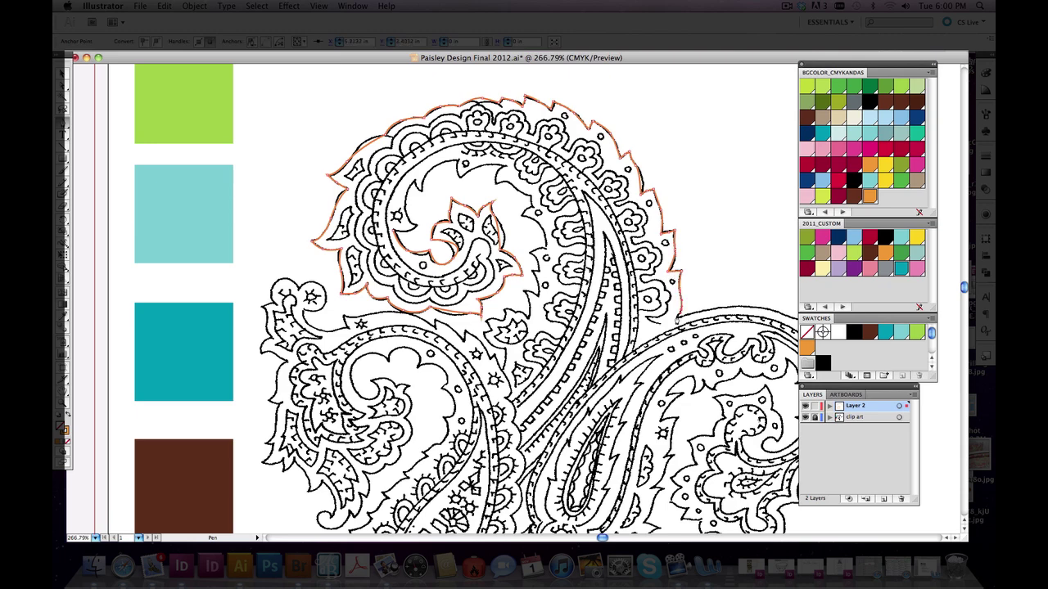
click(955, 537)
drag(583, 307, 665, 334)
click(649, 321)
click(696, 413)
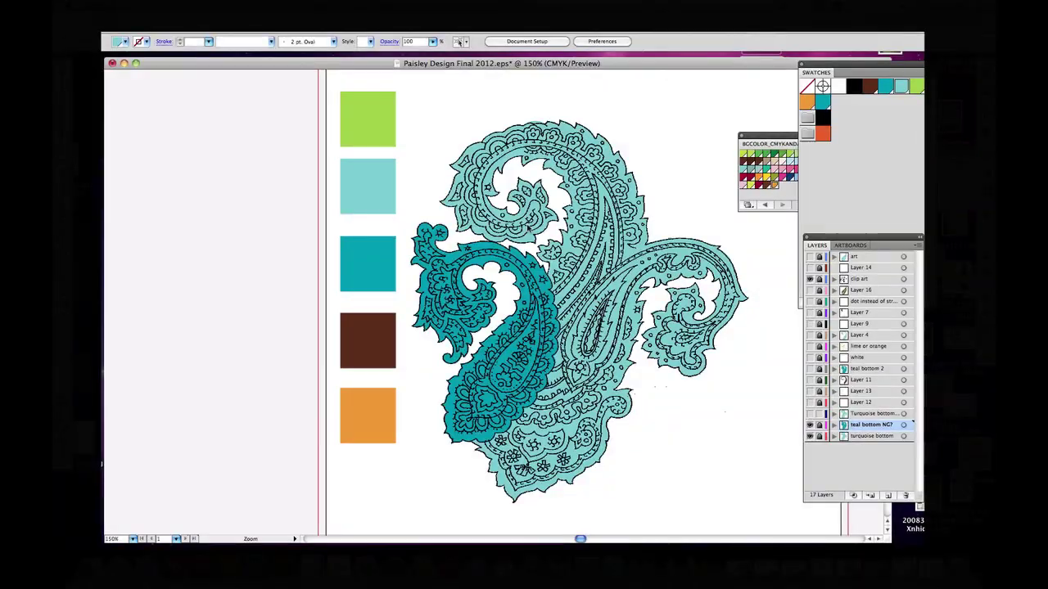
- Inspect the turquoise and teal base shapes with the clip art layer temporarily hidden and in outline view
click(62, 73)
click(809, 279)
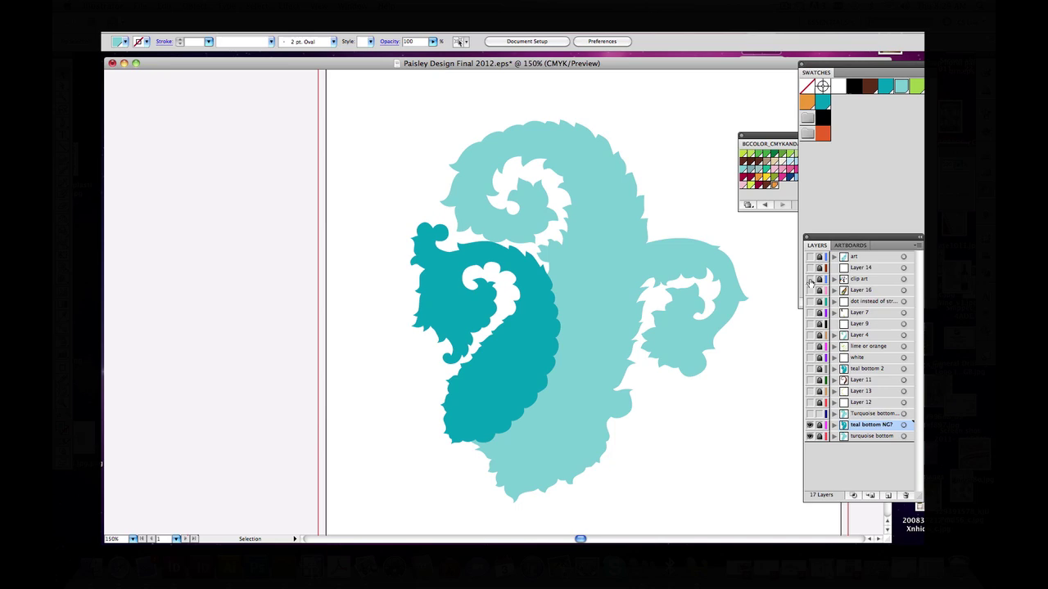
click(809, 279)
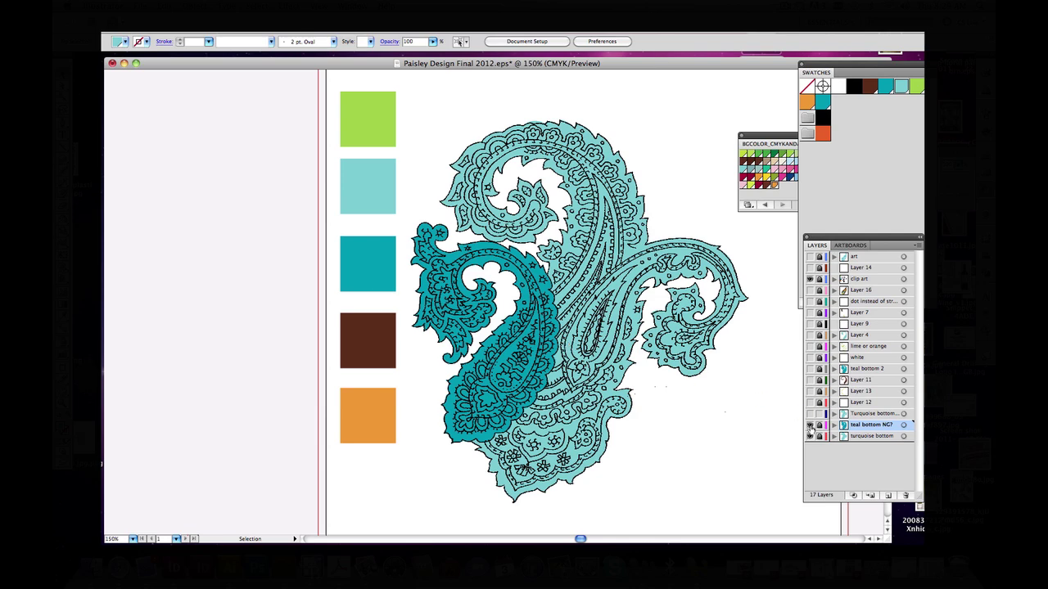
key(ctrl+y)
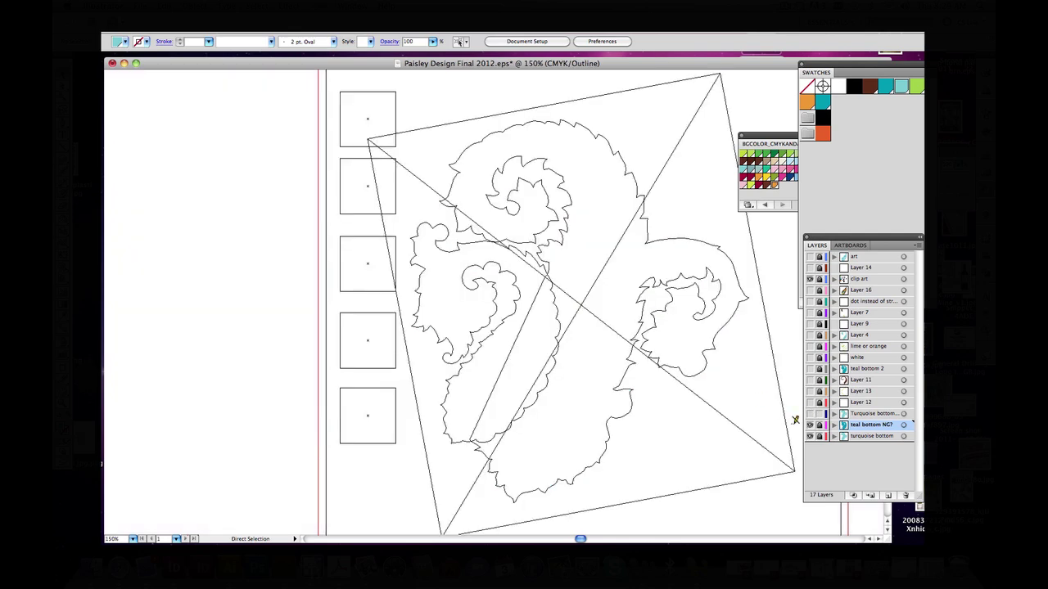
key(ctrl+y)
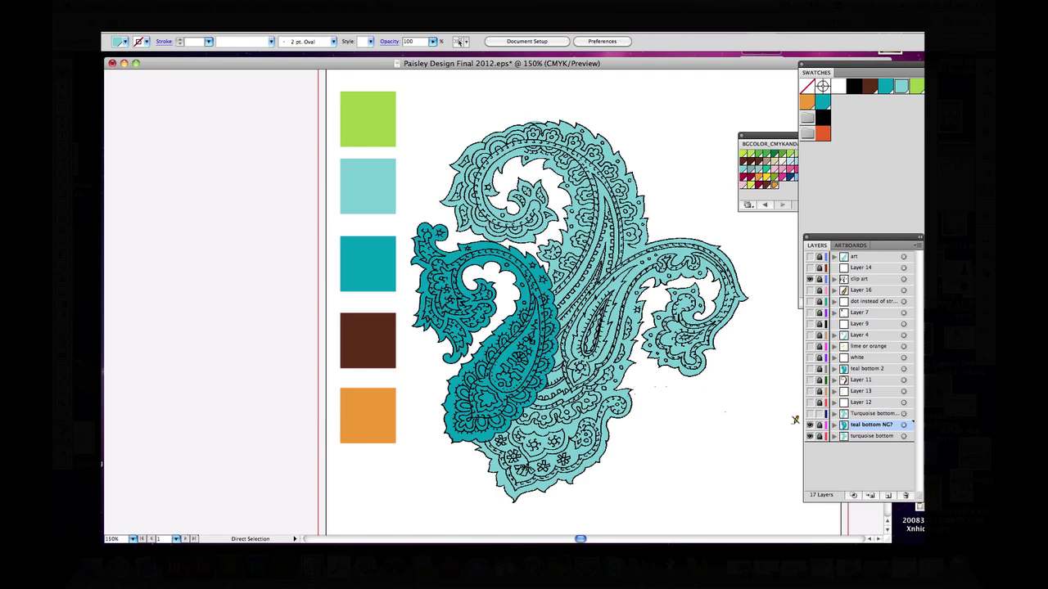
- Show Layer 12, Layer 13 and Layer 11 to add the upper paisley's white and lime petals and brown swirl
click(808, 401)
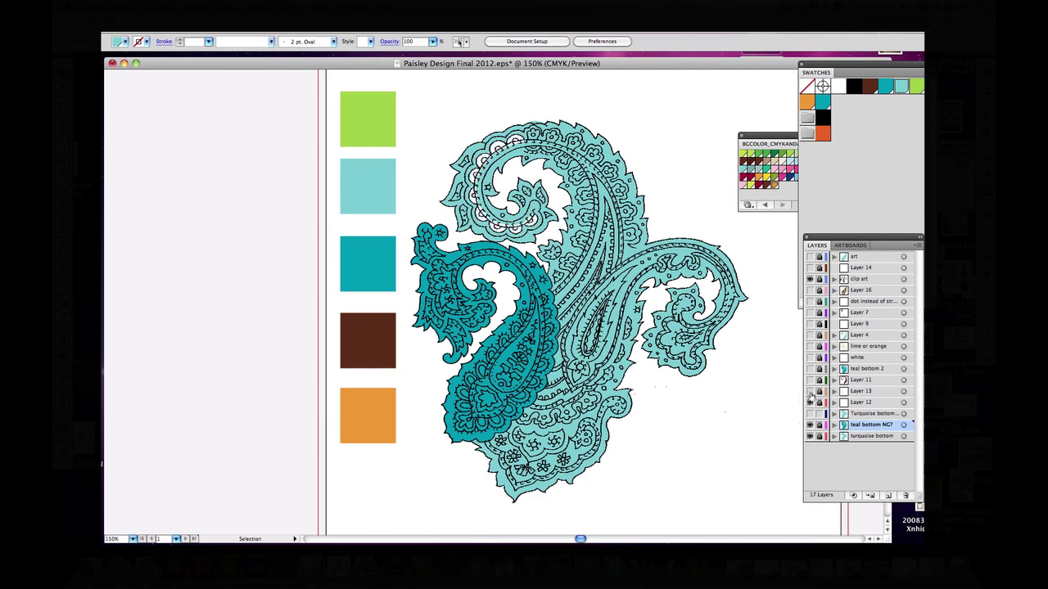
click(809, 390)
click(809, 380)
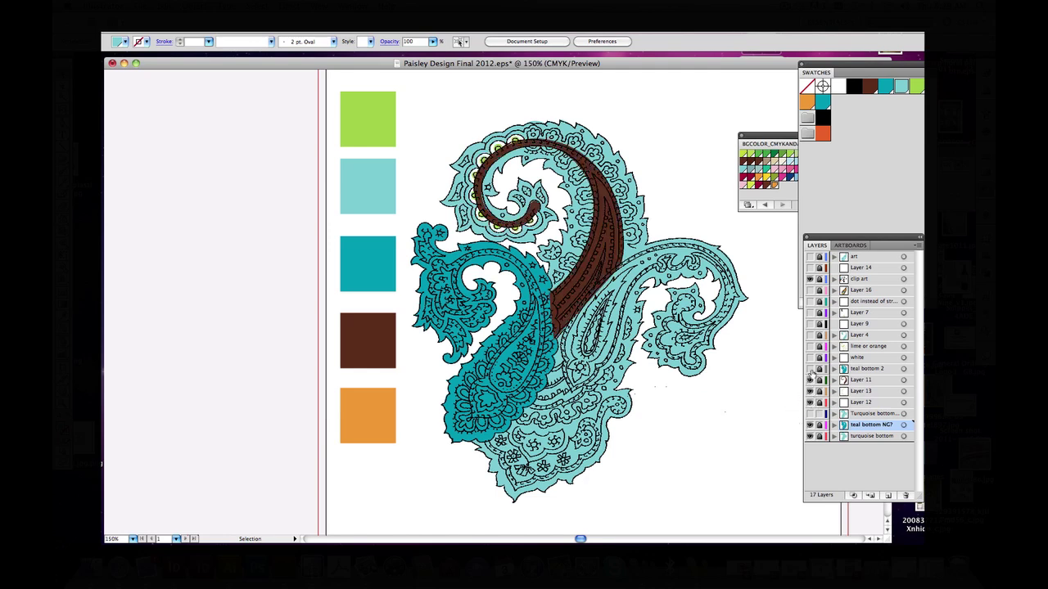
- Show the white, lime or orange, Layer 4, Layer 9, Layer 7 and dot layers over the teal paisley
click(808, 368)
click(808, 357)
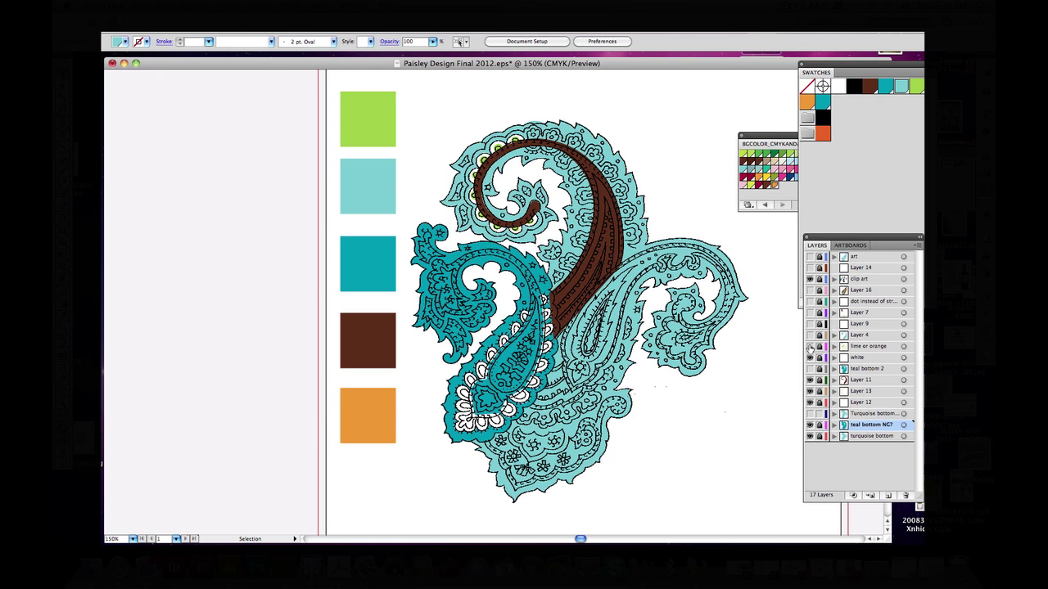
click(809, 346)
click(809, 334)
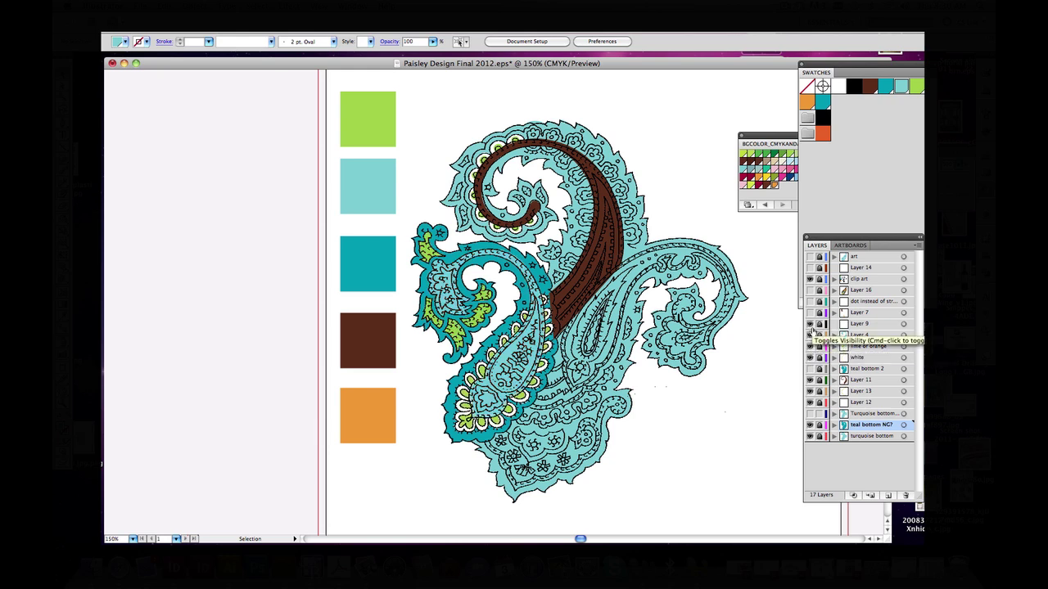
click(809, 313)
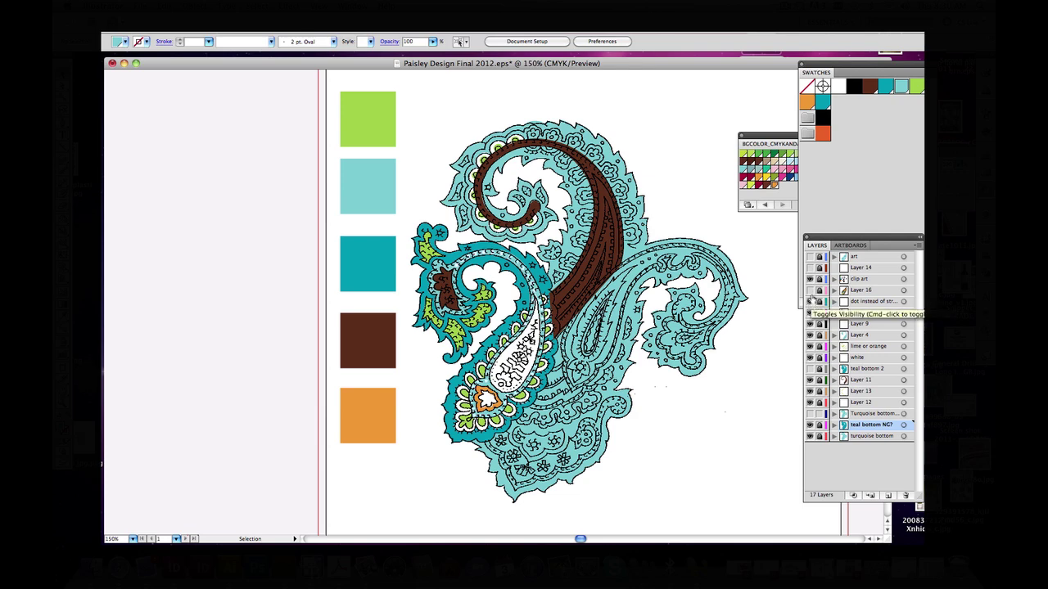
click(809, 301)
- Show Layer 16 with the teal paisley's inner floral details and hide the clip art layer
key(z)
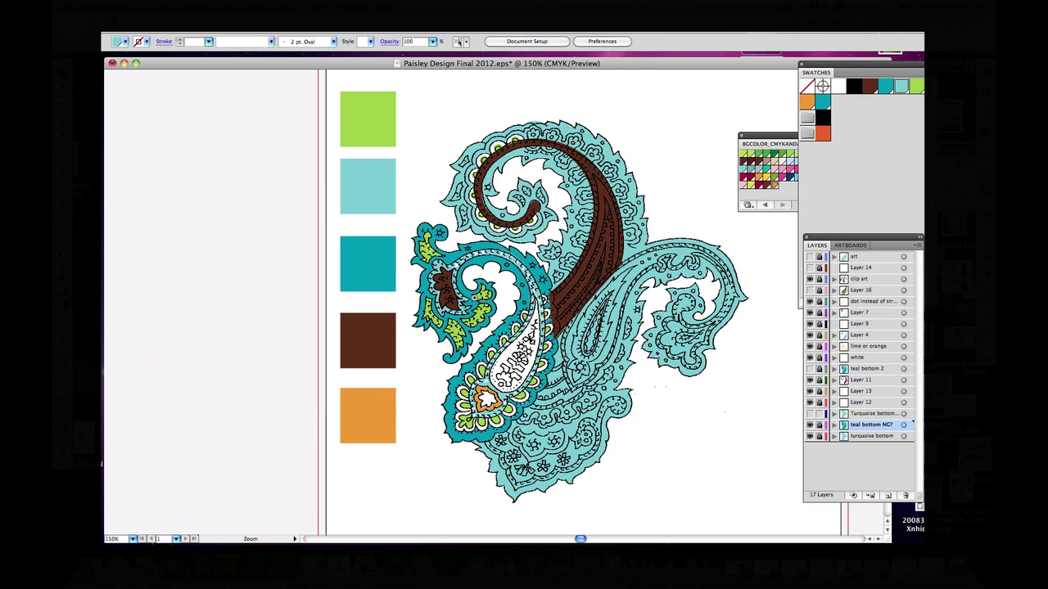
drag(473, 278, 613, 418)
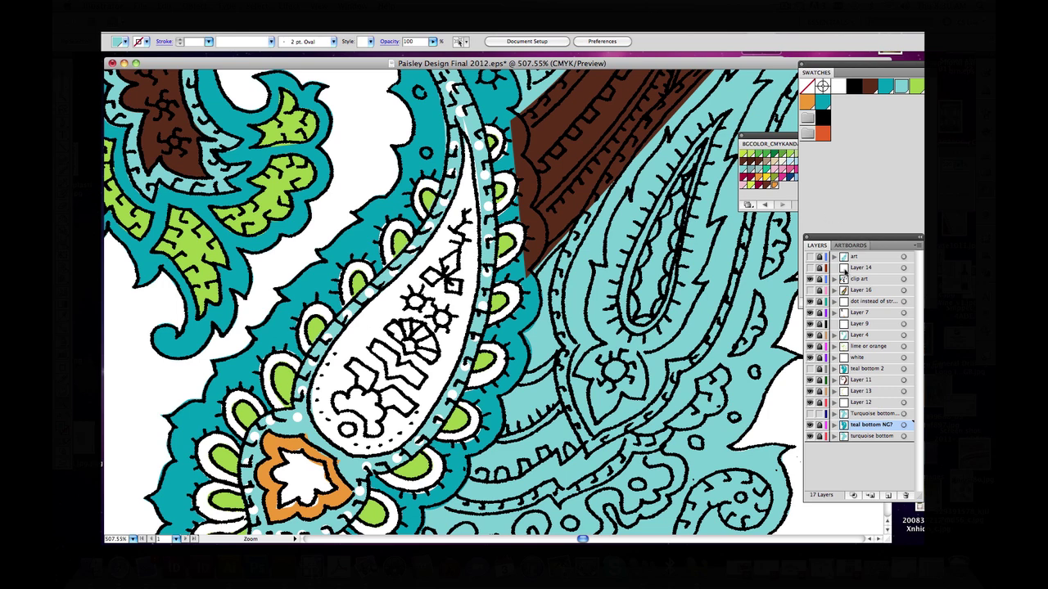
click(809, 292)
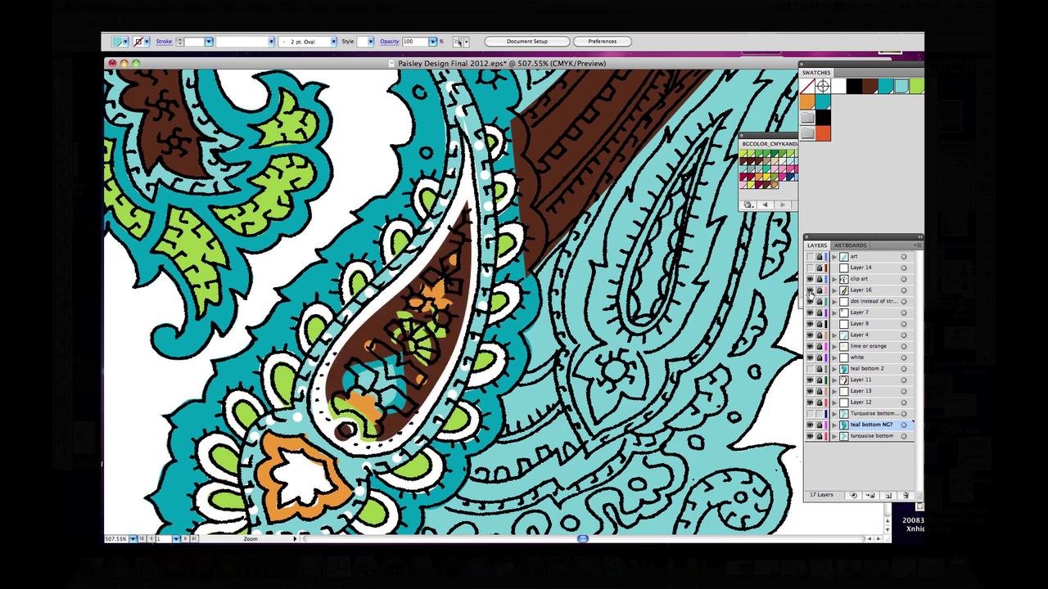
click(810, 279)
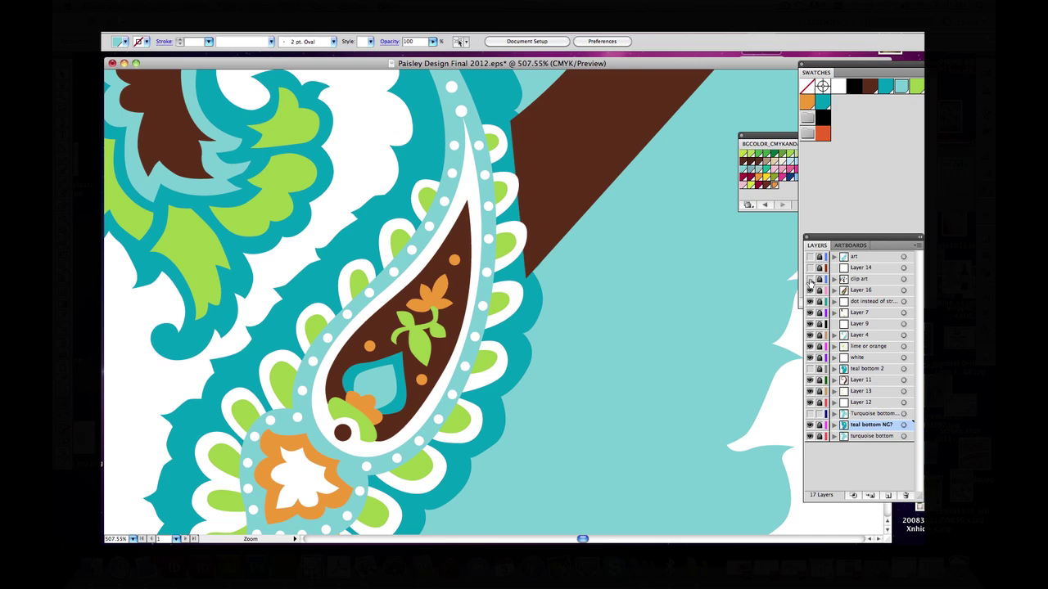
- Preview the smooth base shapes by showing teal bottom 2 and the upper Turquoise bottom layer and hiding teal bottom NG? and turquoise bottom
alt+click(532, 347)
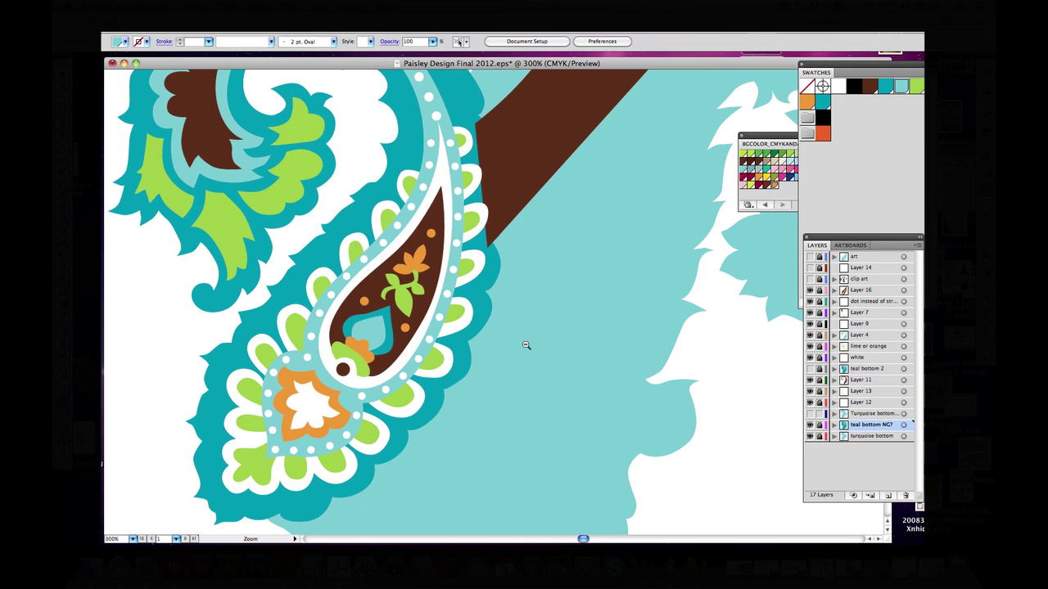
alt+click(526, 347)
alt+click(517, 334)
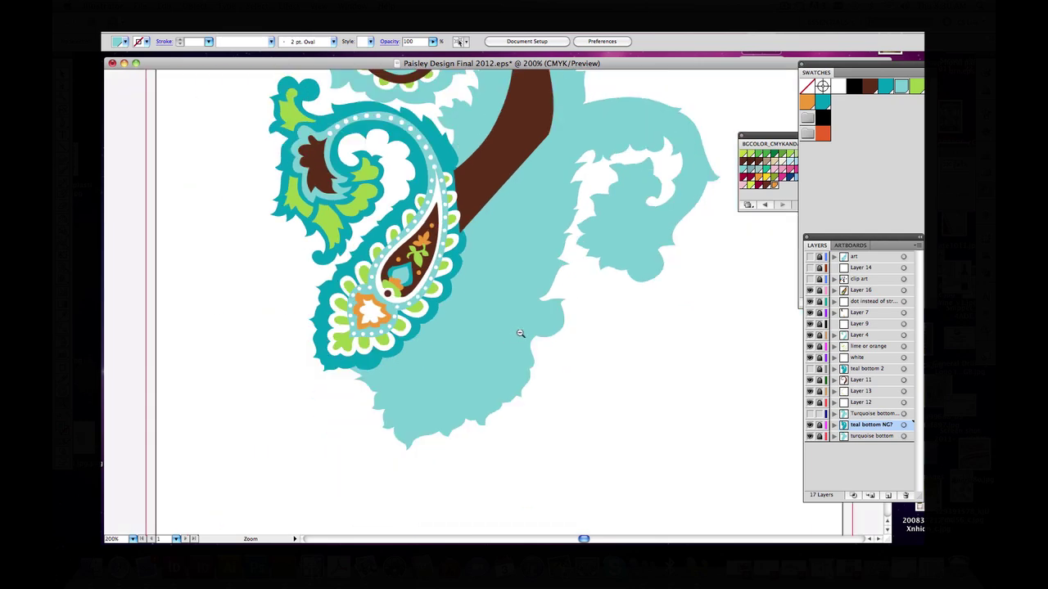
alt+click(467, 311)
scroll(517, 312, up, 3)
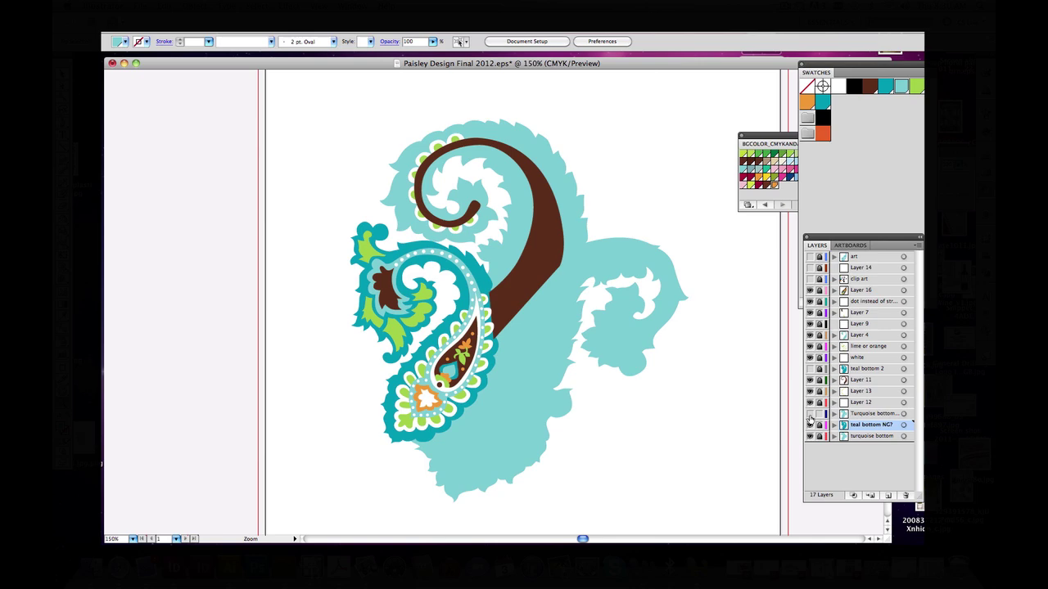
click(810, 369)
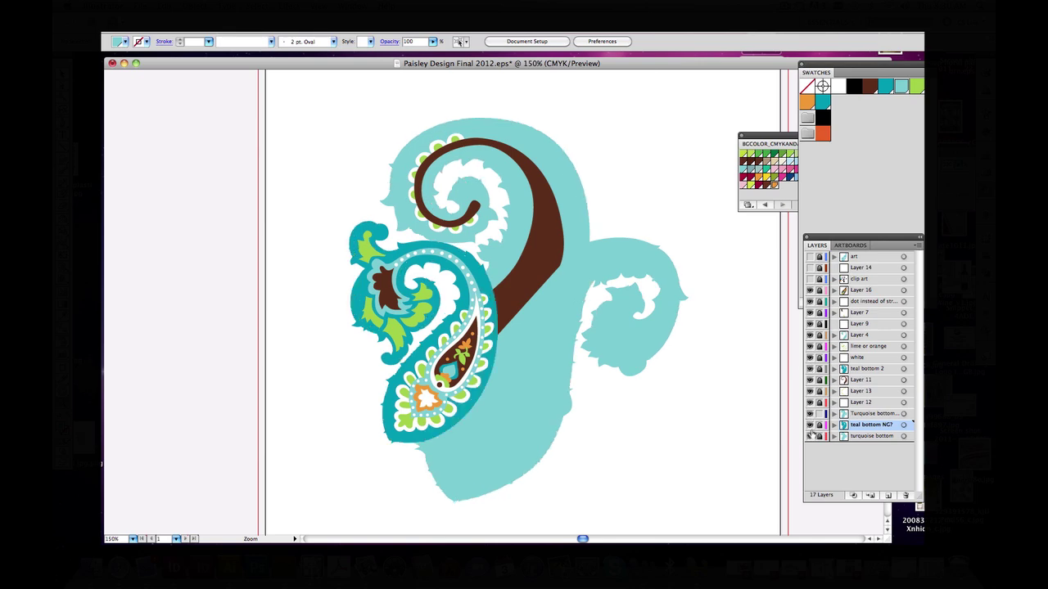
click(810, 425)
click(810, 436)
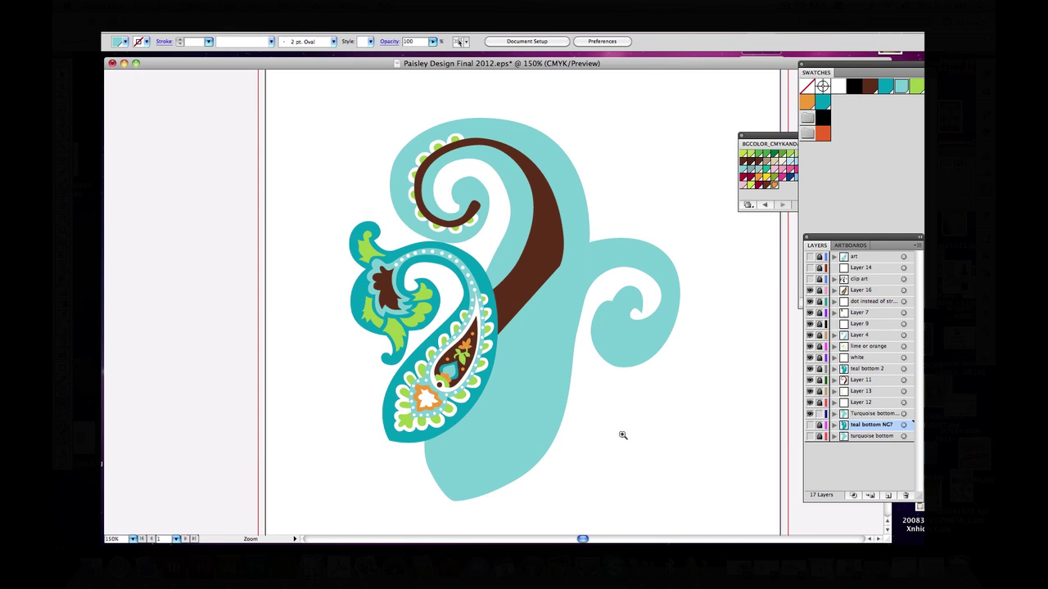
- Return to the jagged teal bottom NG? and turquoise bottom bases, hiding both smooth base layers and briefly toggling Layer 4
click(810, 436)
click(809, 425)
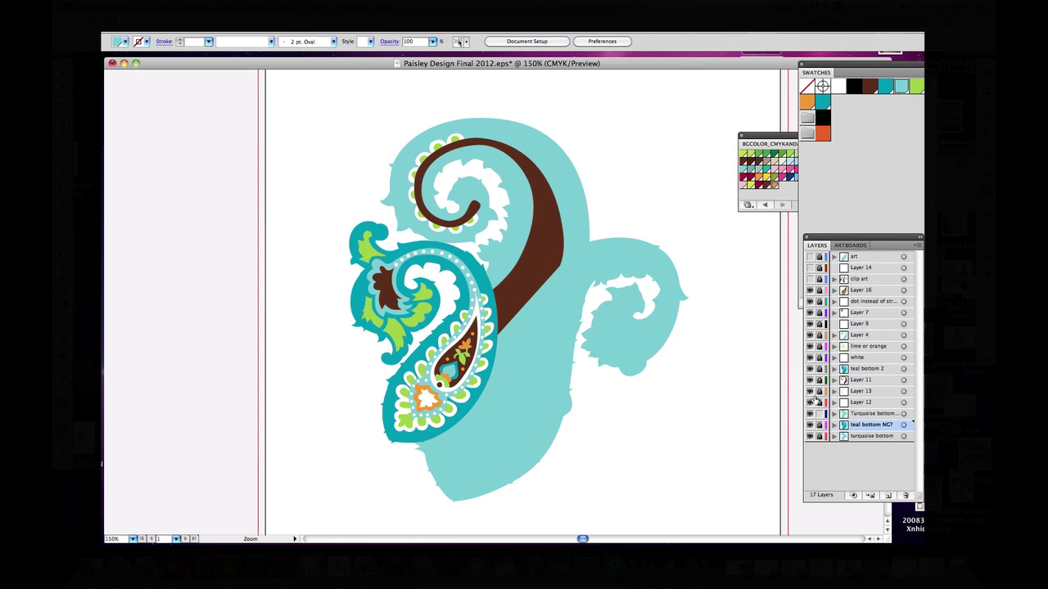
click(810, 368)
click(809, 335)
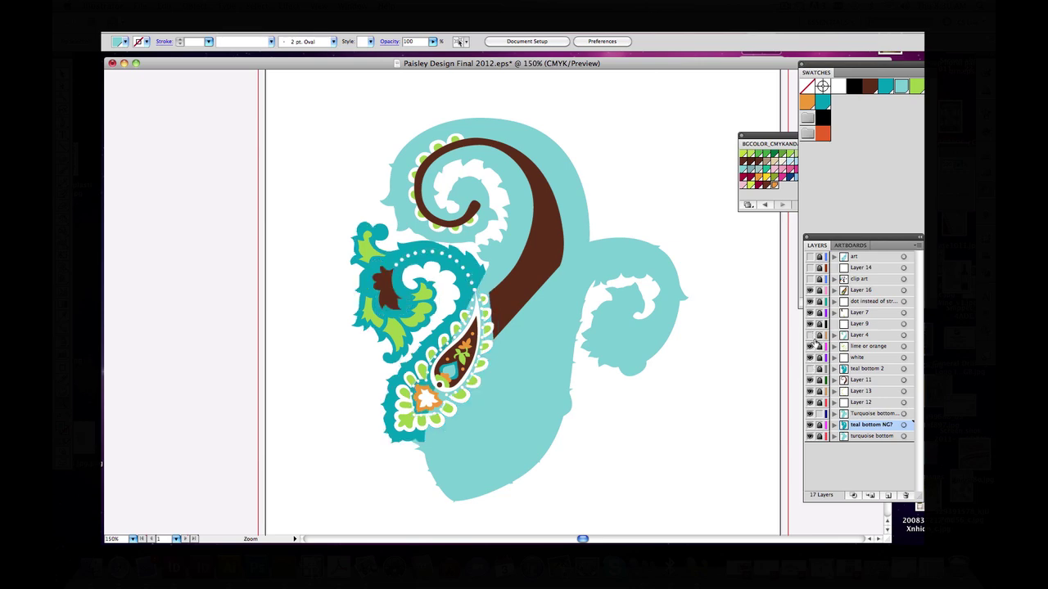
click(810, 335)
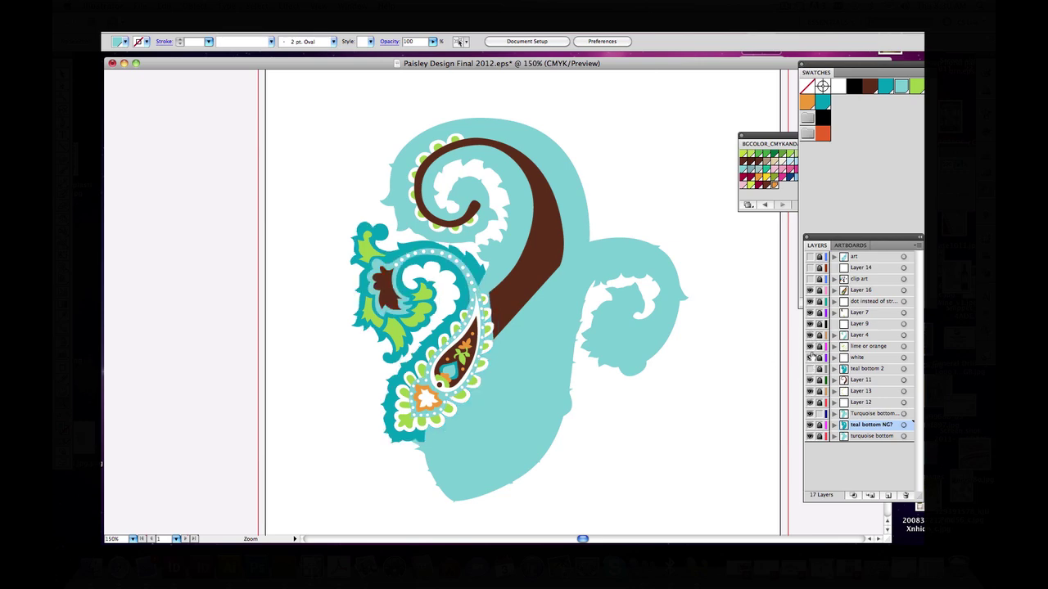
click(813, 415)
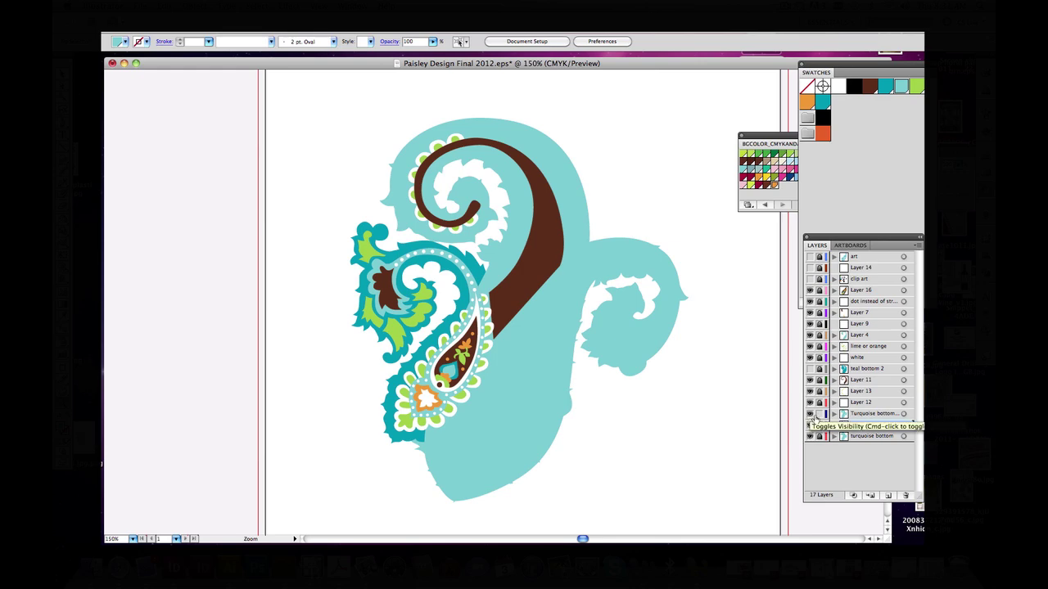
click(809, 415)
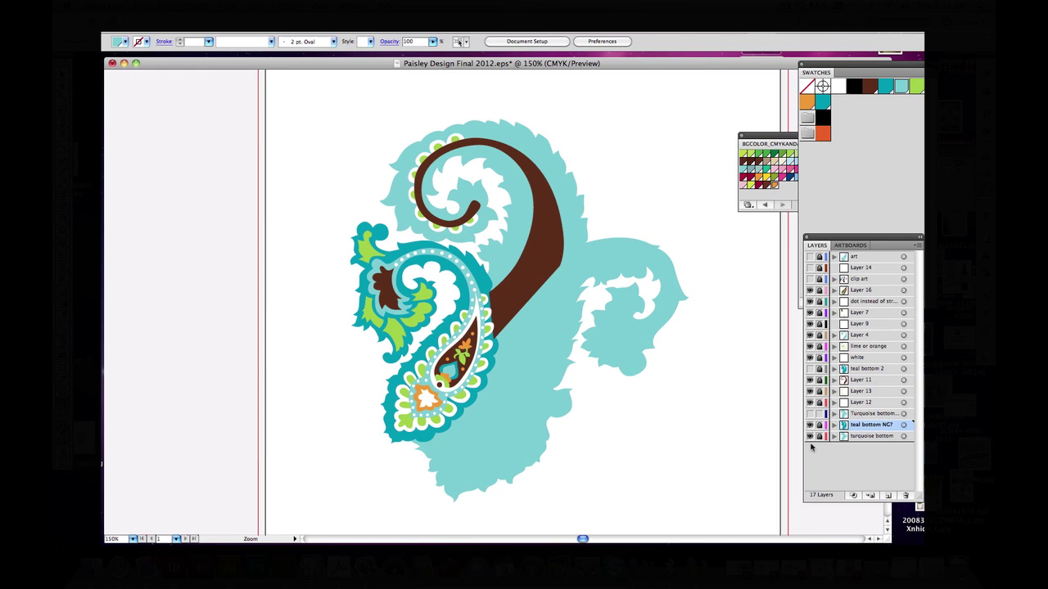
- Compare the artwork with and without the jagged turquoise bottom and teal bottom NG? base layers
click(810, 436)
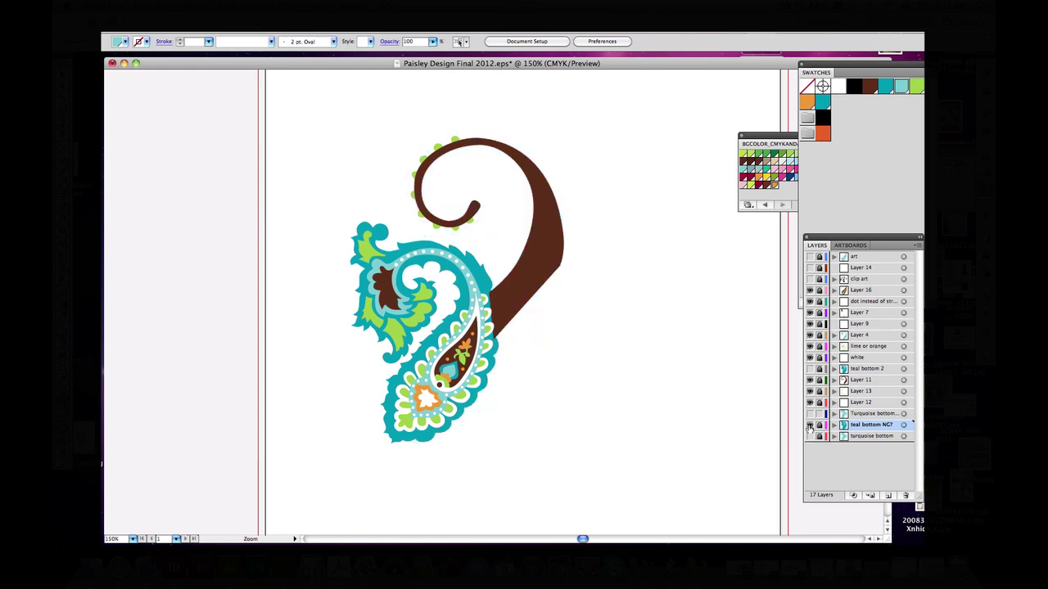
click(809, 425)
click(809, 425)
click(810, 437)
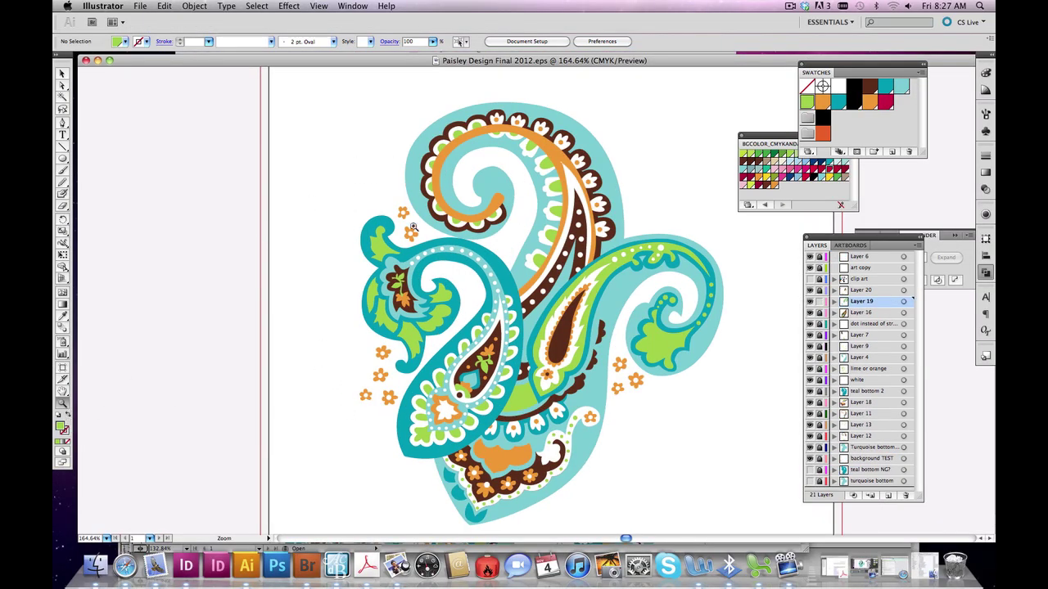
- Draw a closed teal leaf shape with the Pen tool below the dotted white border, just right of the bottom paisley's tip
drag(445, 366, 590, 531)
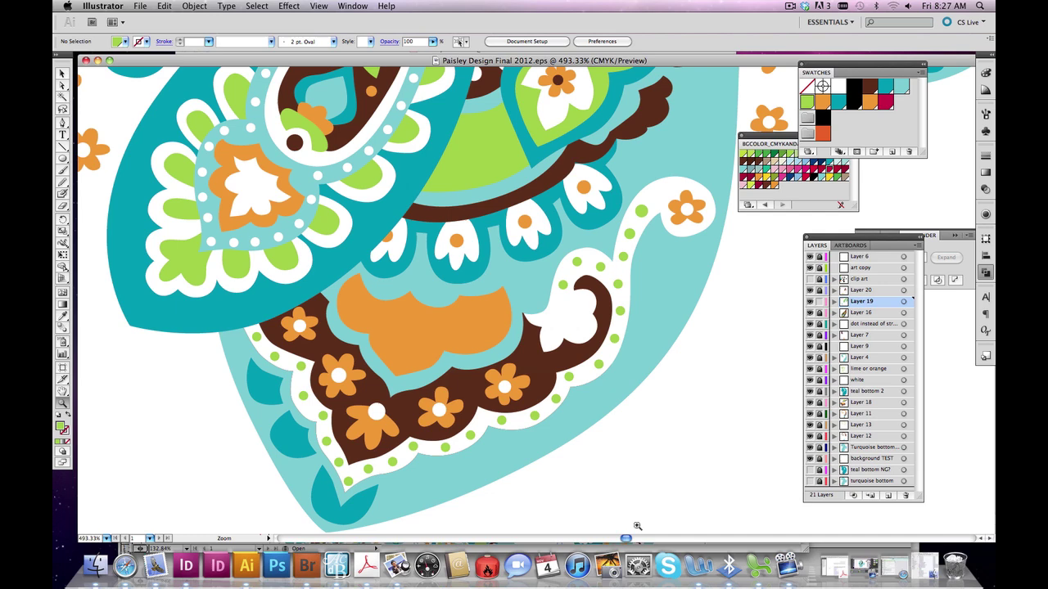
click(63, 124)
click(885, 87)
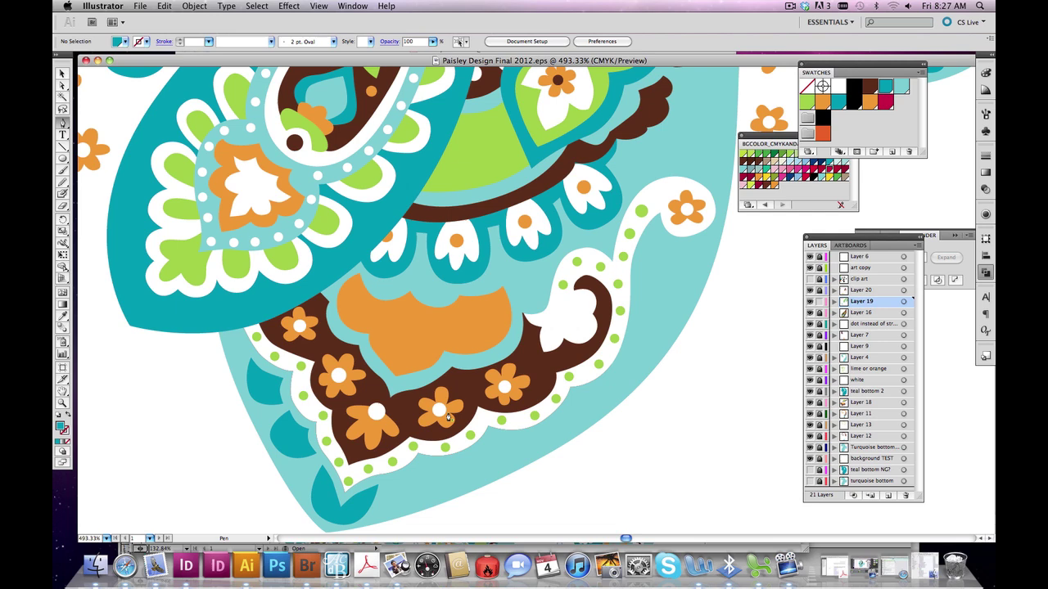
click(418, 489)
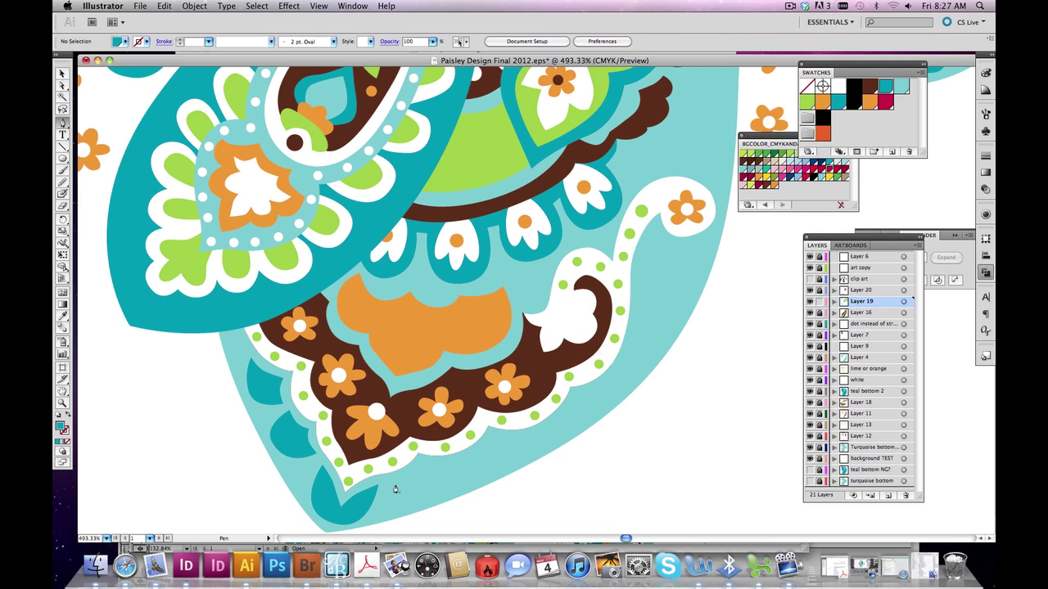
click(396, 489)
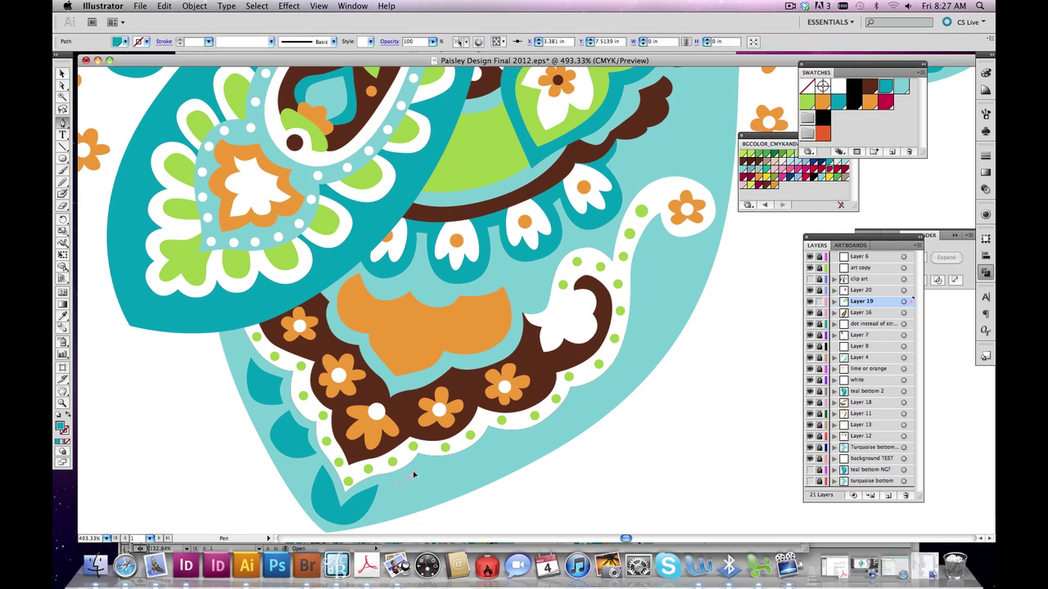
click(413, 475)
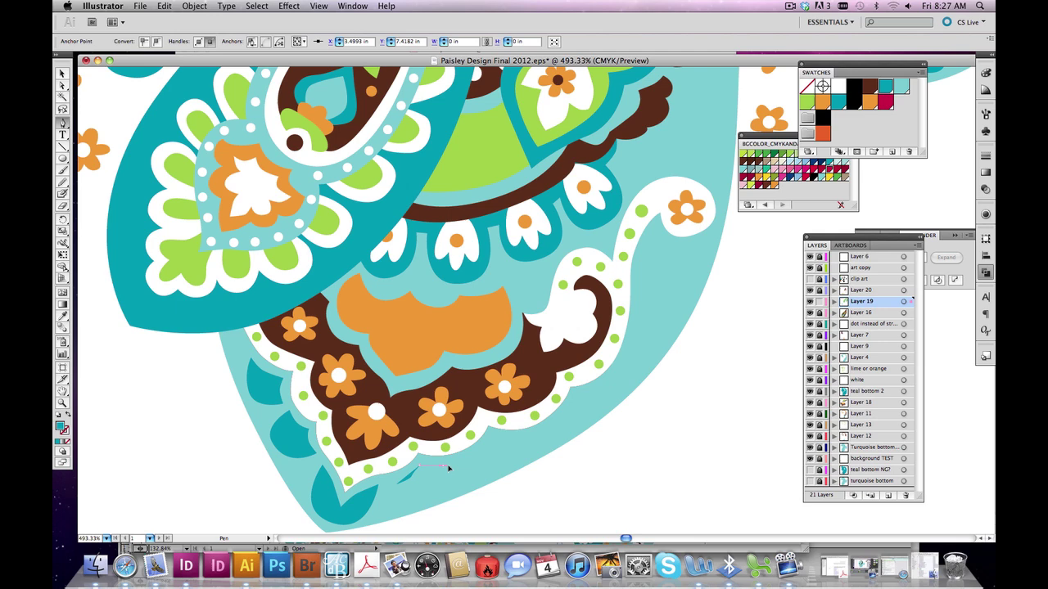
click(446, 467)
click(457, 466)
click(424, 497)
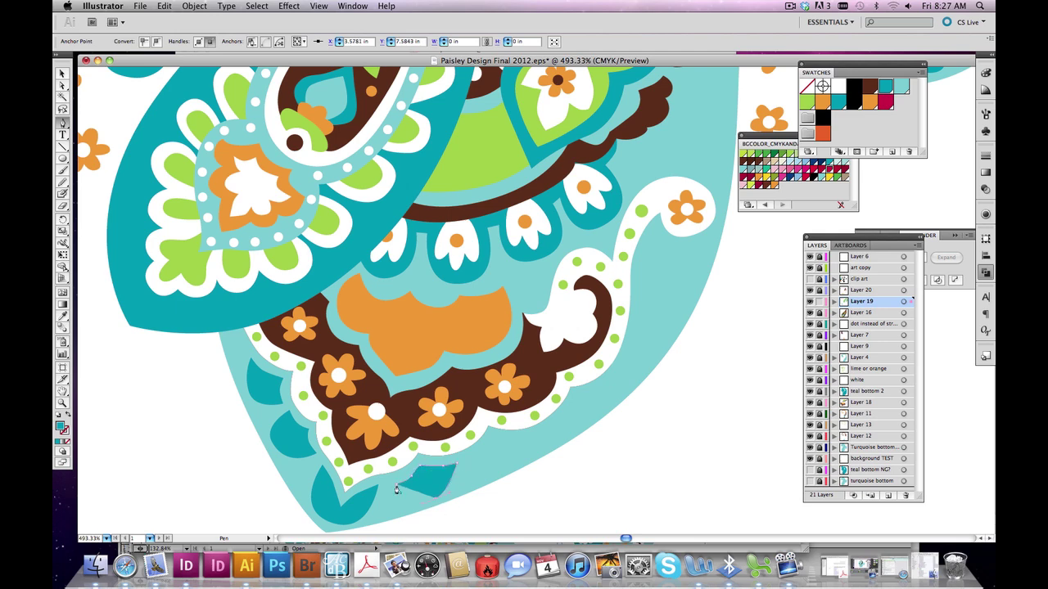
click(396, 487)
- Adjust the new leaf's upper anchor points with Direct Selection so its edge follows the scalloped white border
click(61, 86)
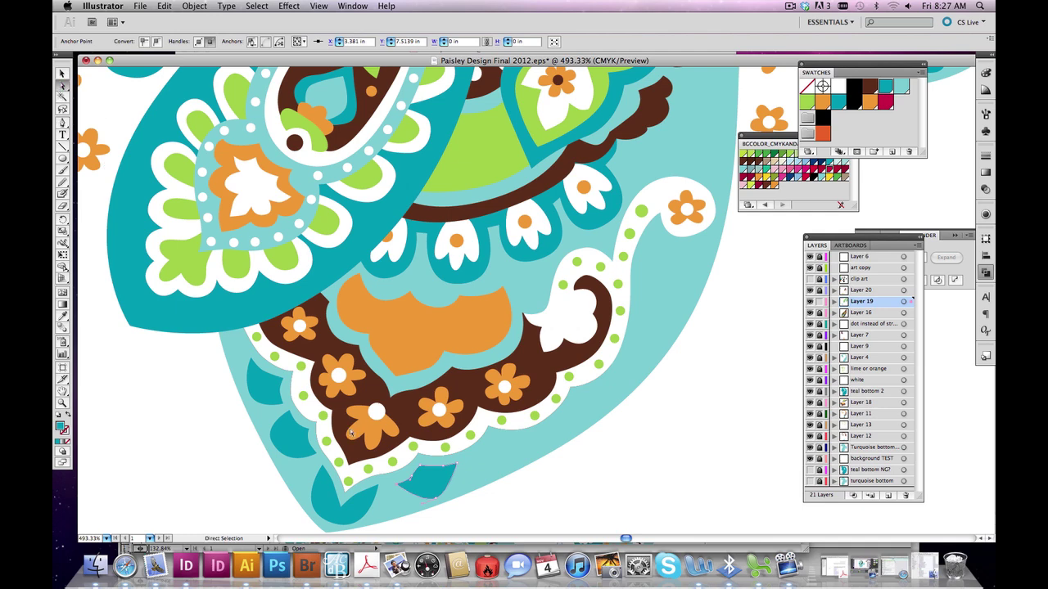
click(415, 478)
click(440, 475)
mouse_move(439, 466)
mouse_down()
mouse_move(447, 471)
mouse_move(433, 467)
mouse_up()
- Draw a second closed teal leaf with the Pen tool under the next scallop to the right, and deselect it
click(63, 122)
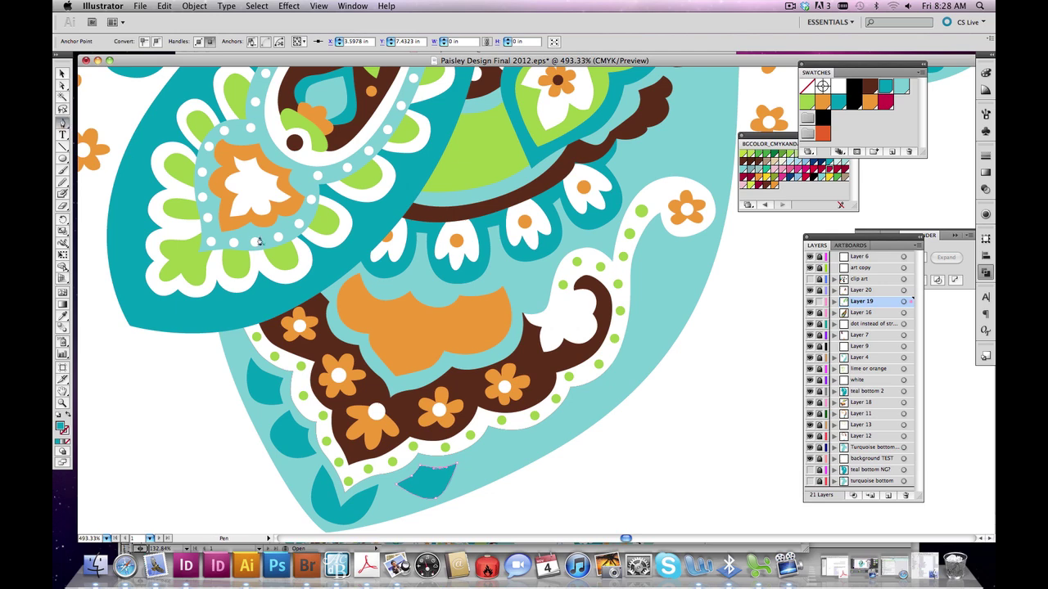
super+click(476, 463)
click(487, 453)
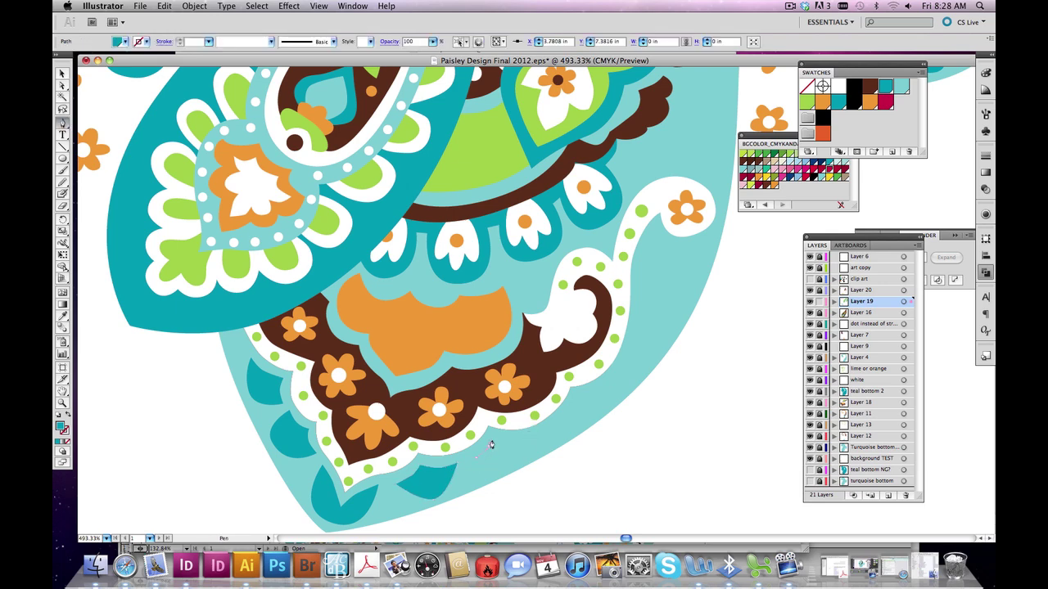
click(491, 444)
click(516, 440)
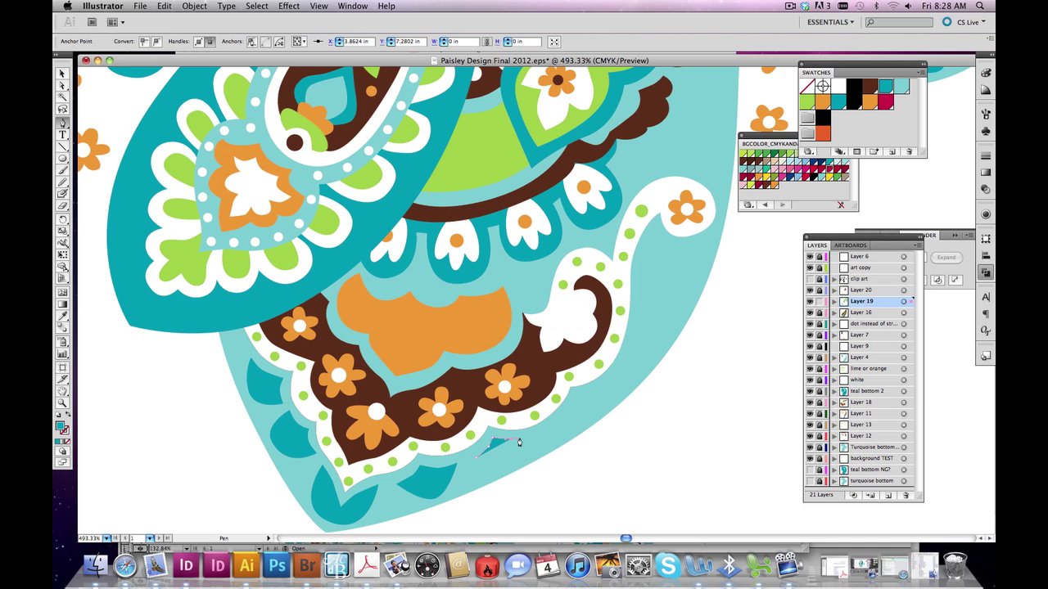
click(521, 443)
click(495, 469)
click(476, 462)
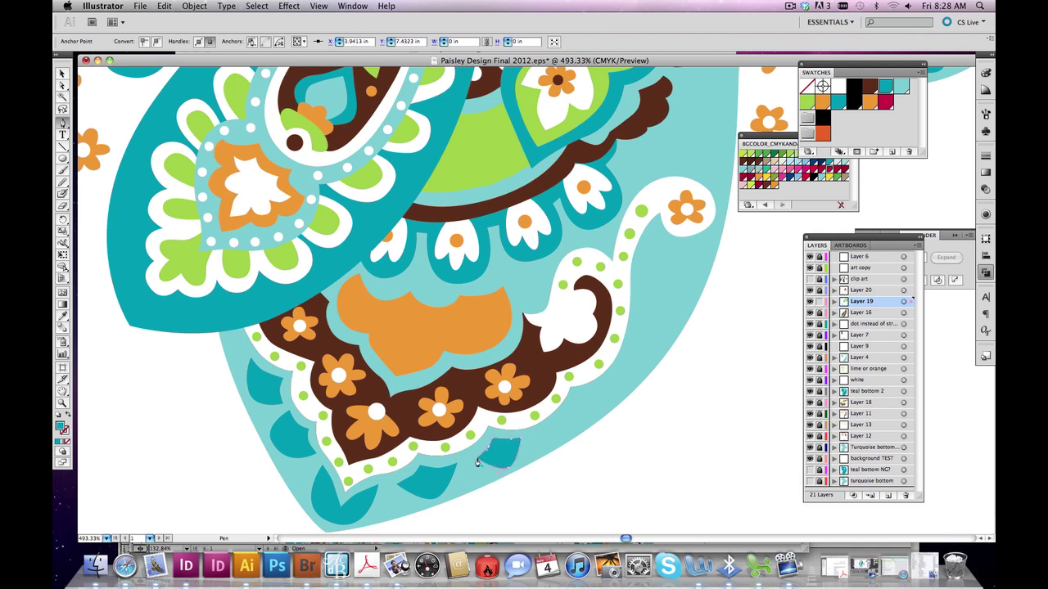
click(62, 73)
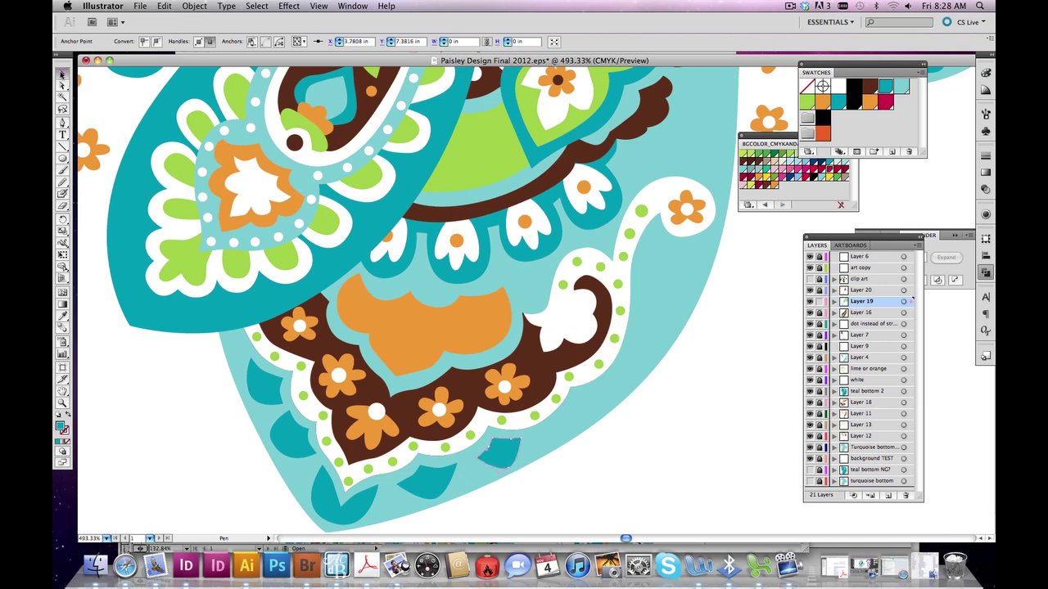
click(109, 97)
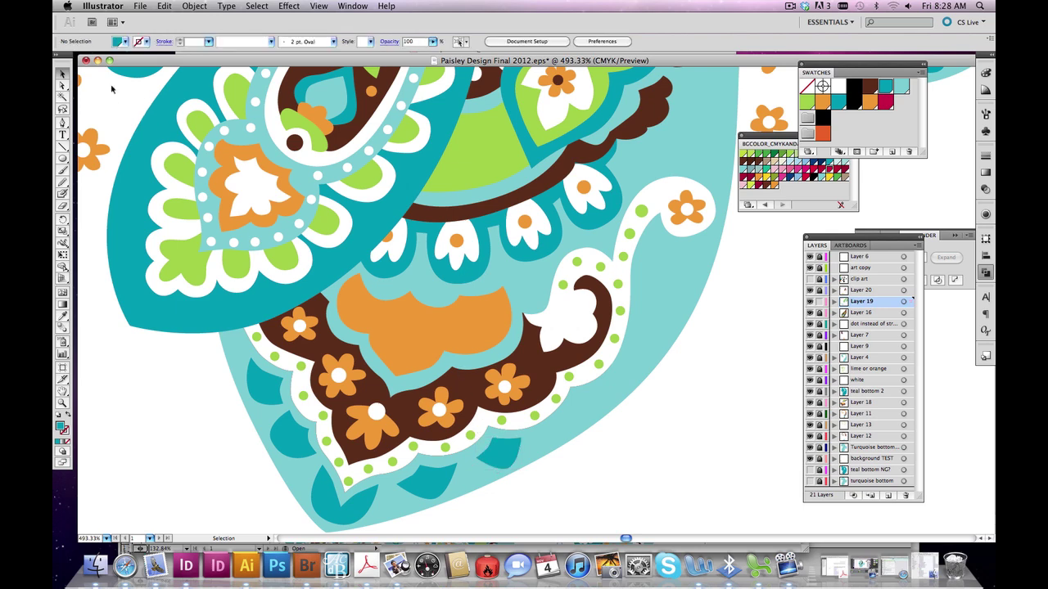
- Extend the second teal leaf's left and right corner points outward with Direct Selection
click(64, 85)
click(482, 460)
drag(522, 442, 522, 442)
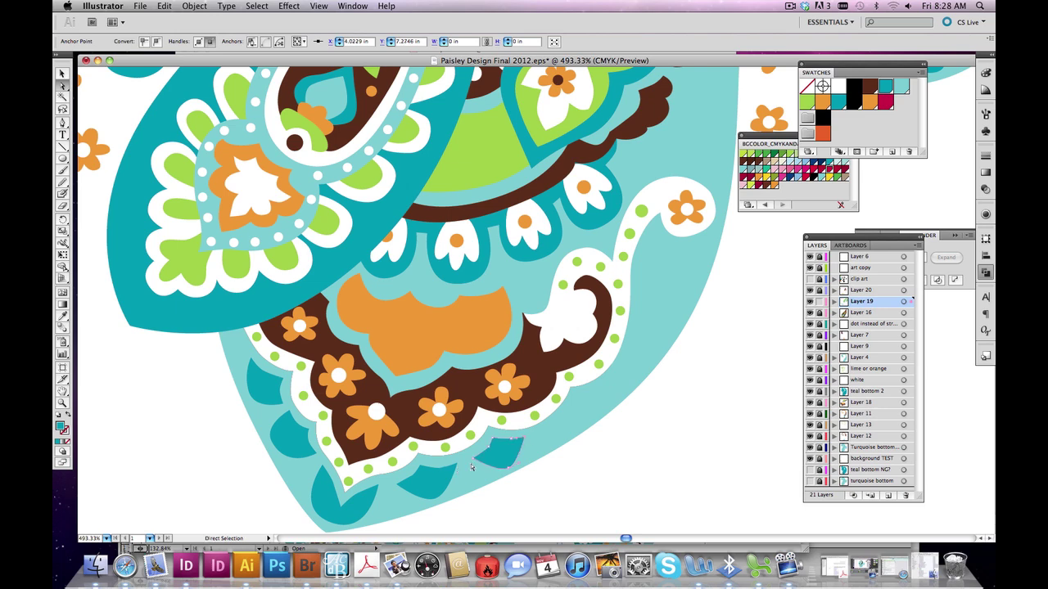
- Deselect the finished teal leaf and review the whole paisley motif, from its bottom tip up to the large curl
click(511, 512)
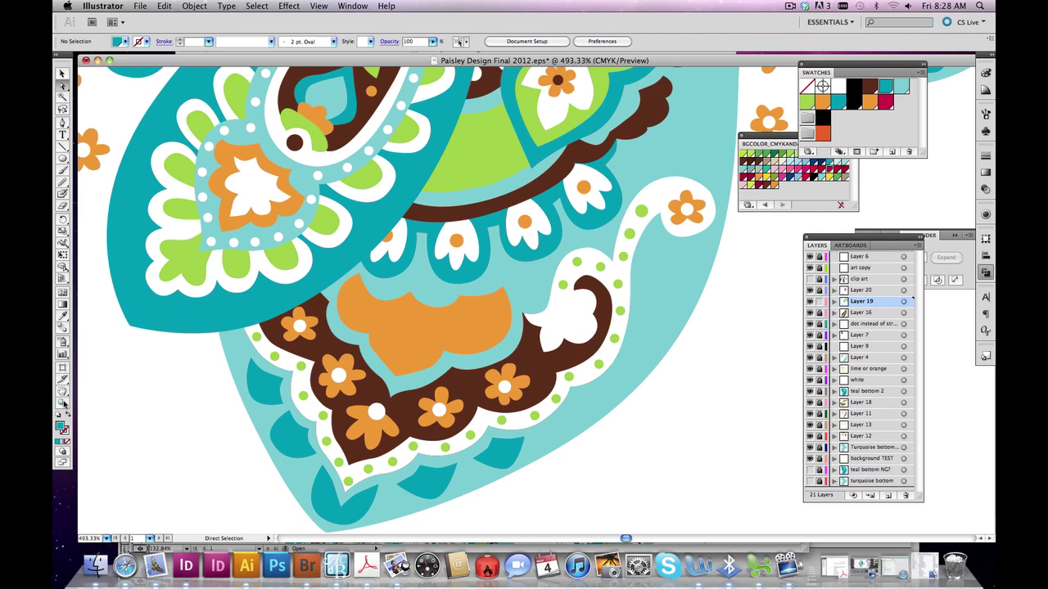
click(62, 403)
alt+click(371, 335)
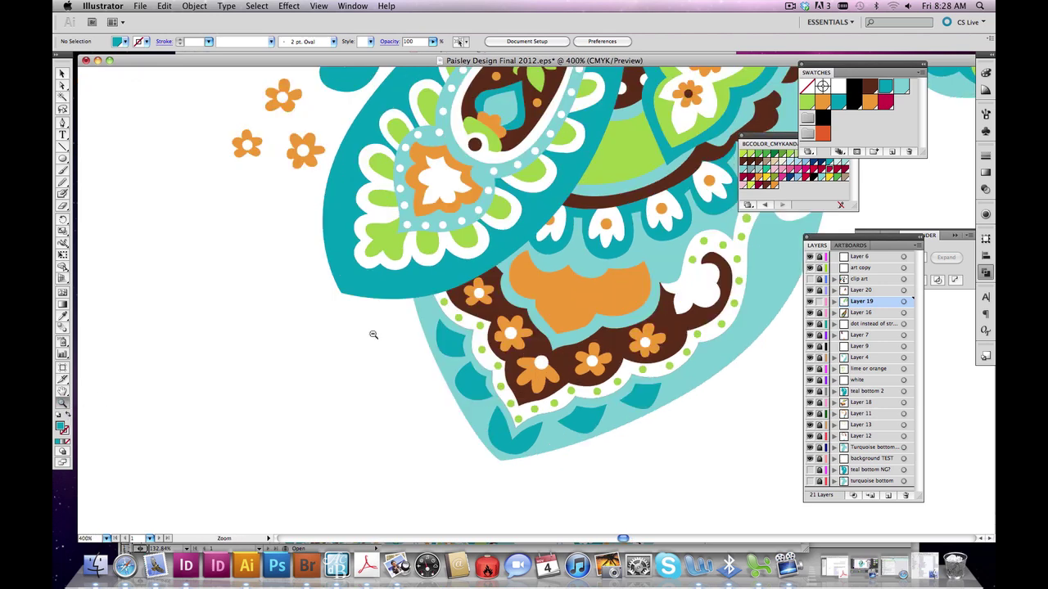
alt+click(410, 330)
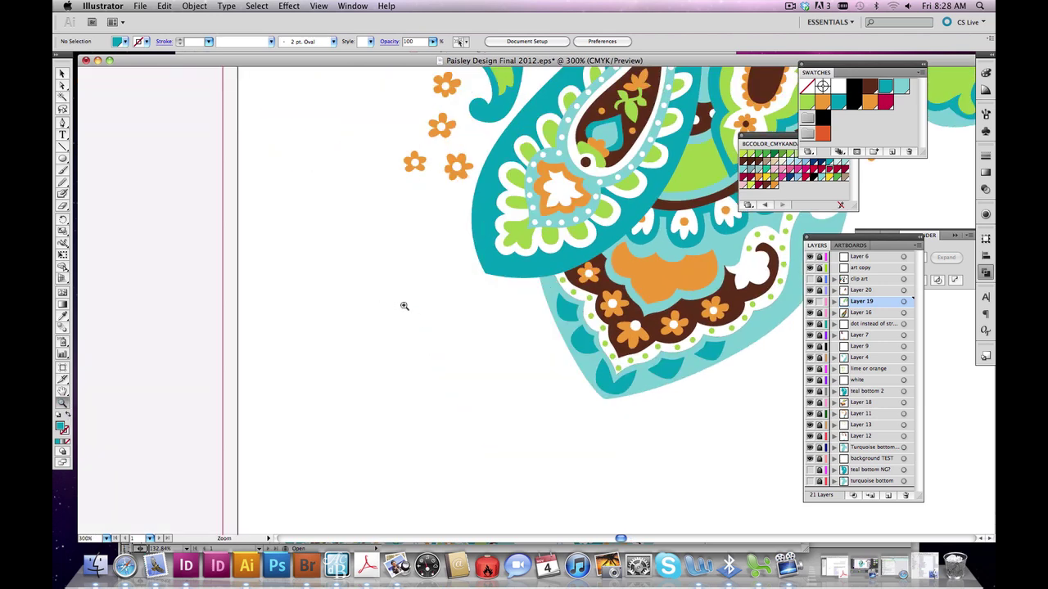
click(64, 391)
drag(516, 247, 353, 361)
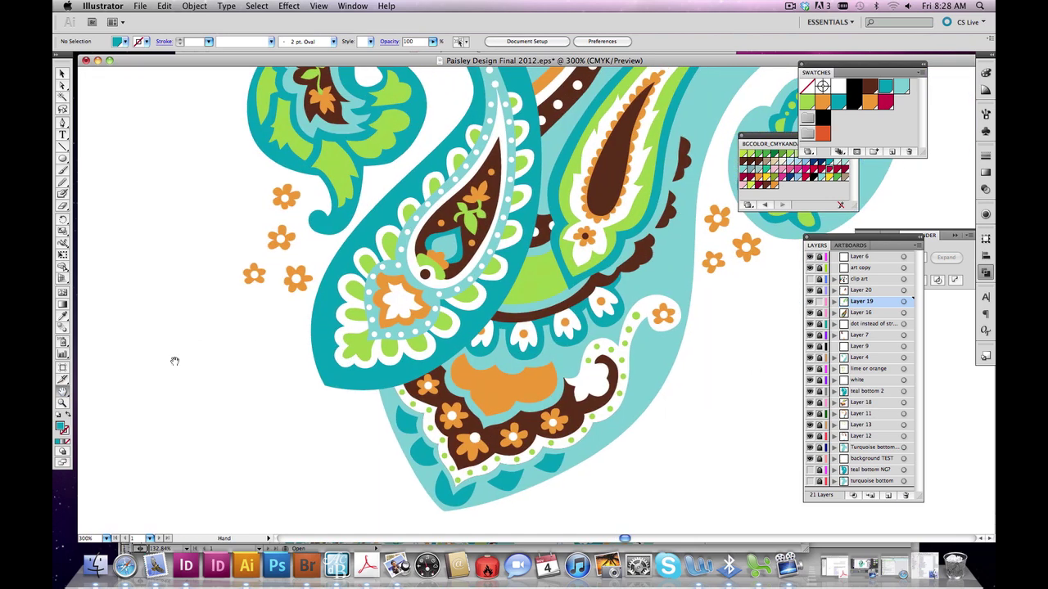
click(62, 401)
alt+click(498, 316)
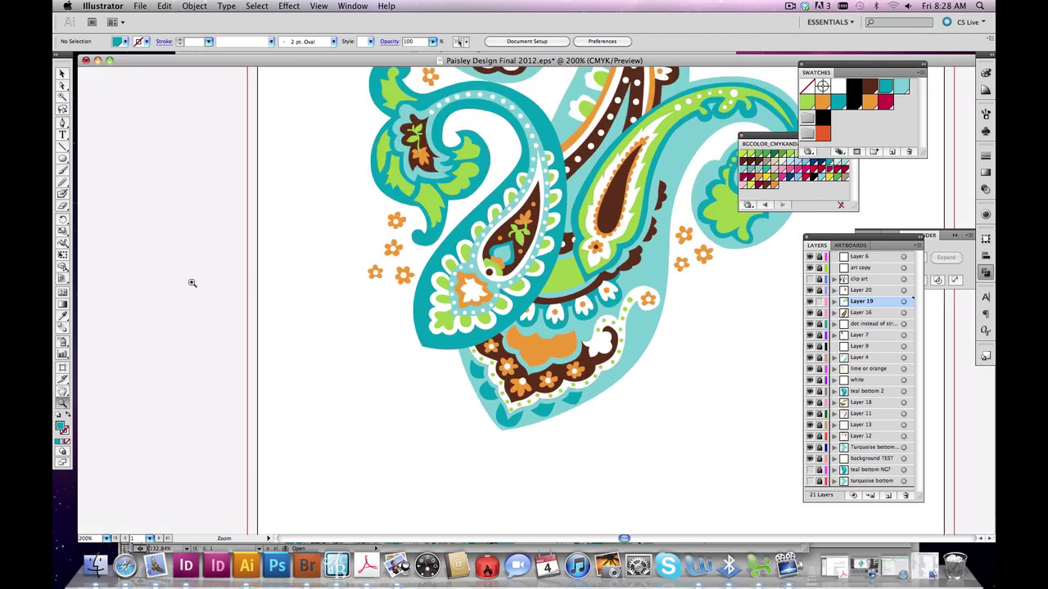
click(63, 392)
drag(465, 304, 305, 504)
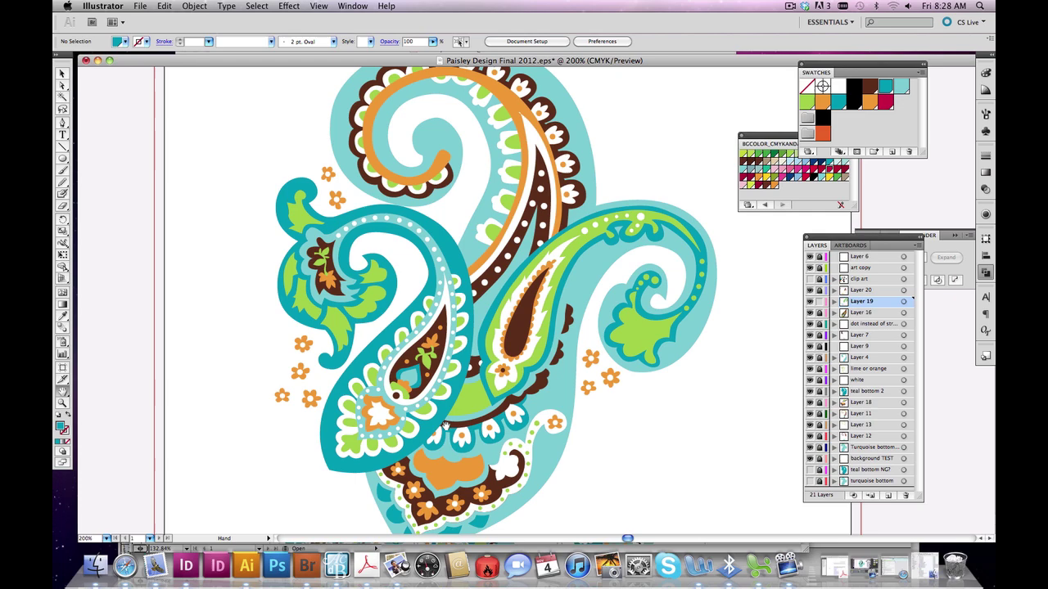
- Switch to InDesign and examine the placed paisley motifs in the paisley repeat FPO.indd layout
click(187, 567)
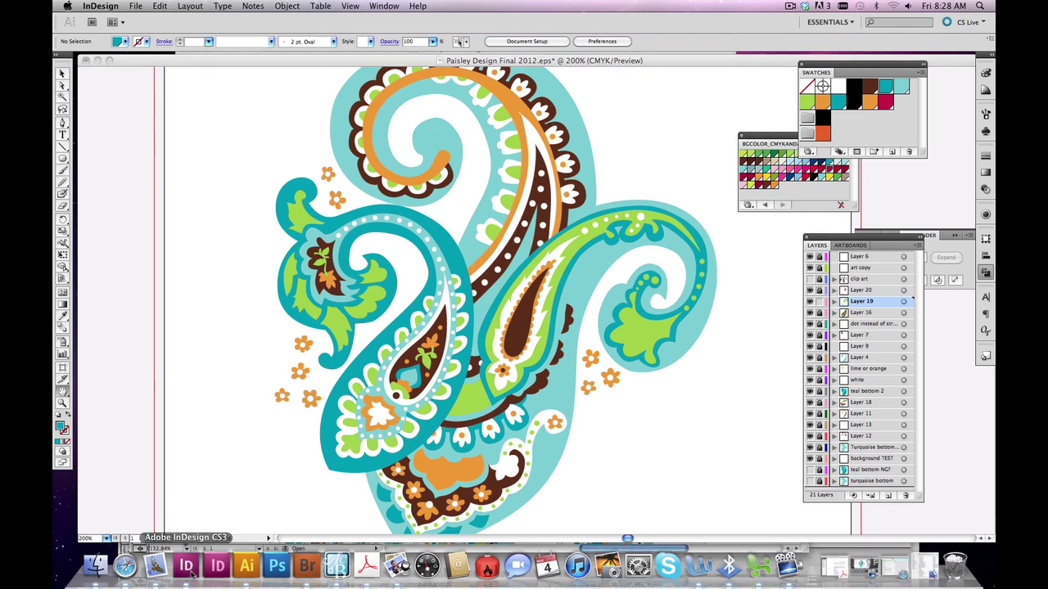
drag(311, 65, 318, 51)
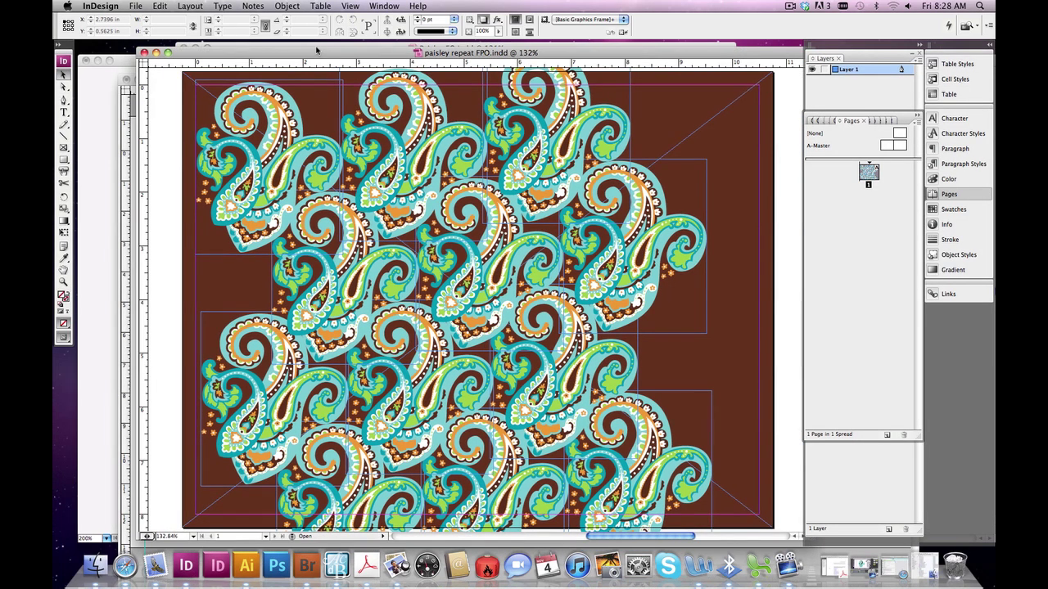
click(262, 155)
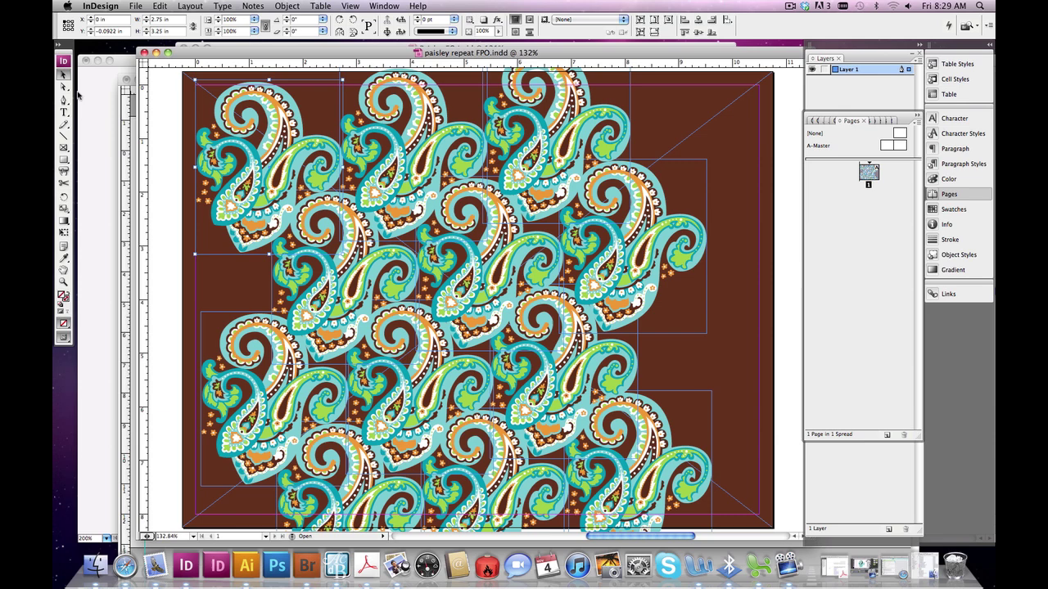
click(248, 144)
click(400, 150)
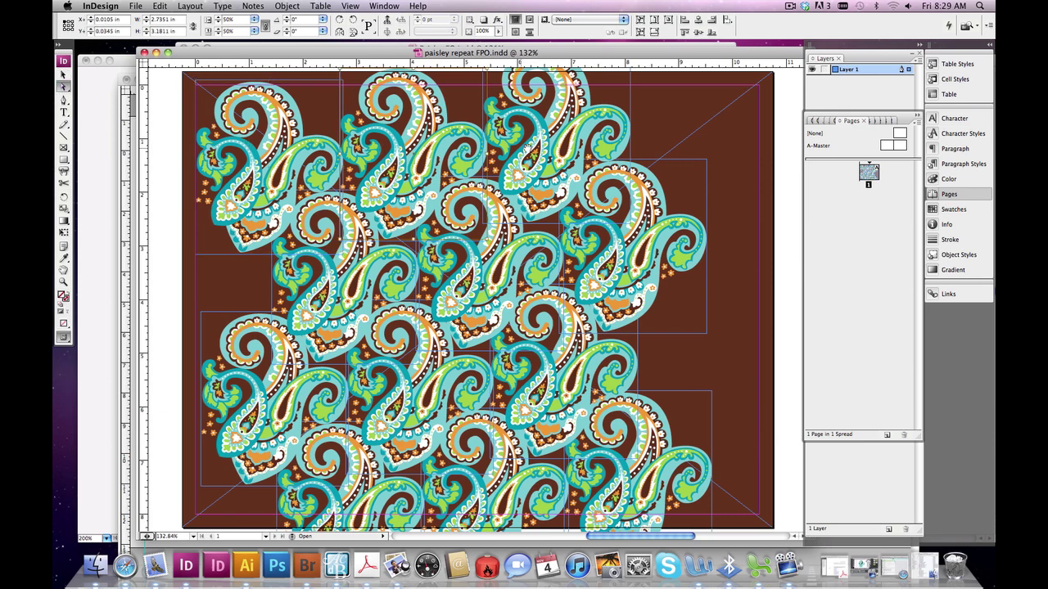
click(527, 149)
click(352, 250)
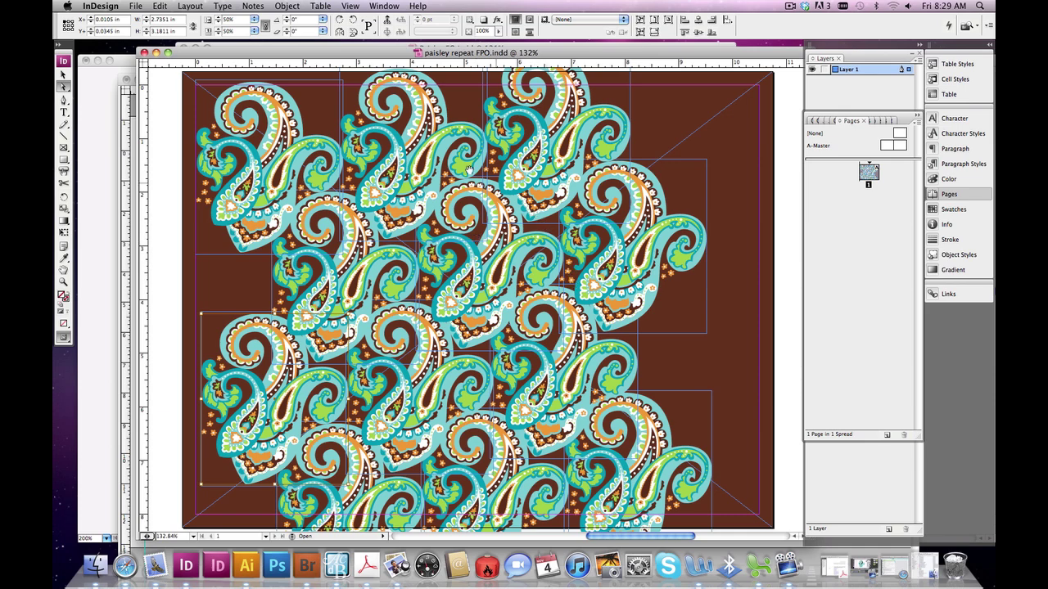
- Export the full repeat as paisley repeat FPO.jpg, replacing the existing file, at Maximum quality, Baseline format and 150 ppi
click(136, 6)
click(193, 182)
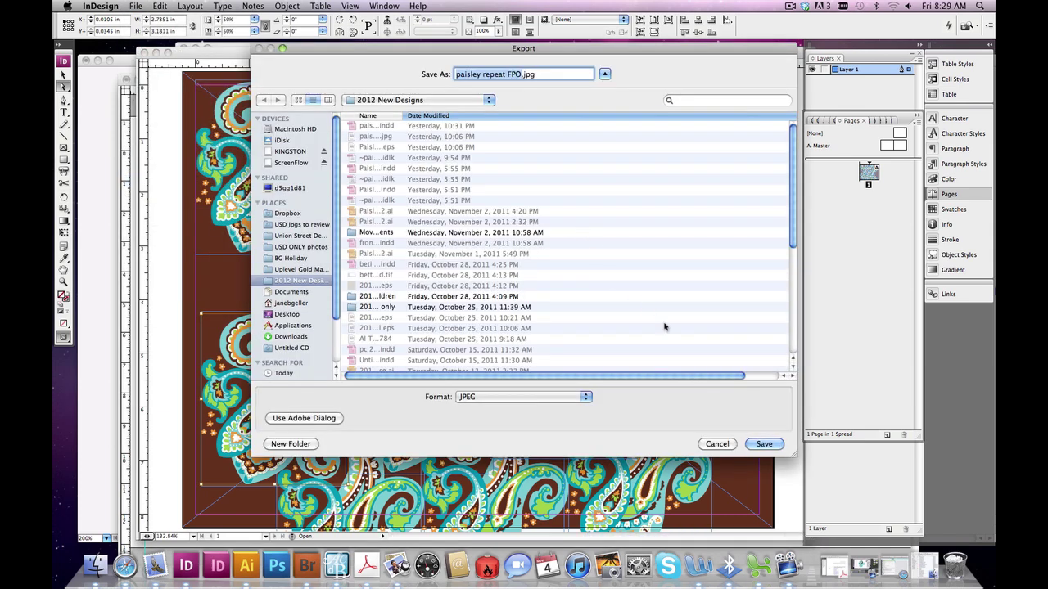
click(757, 444)
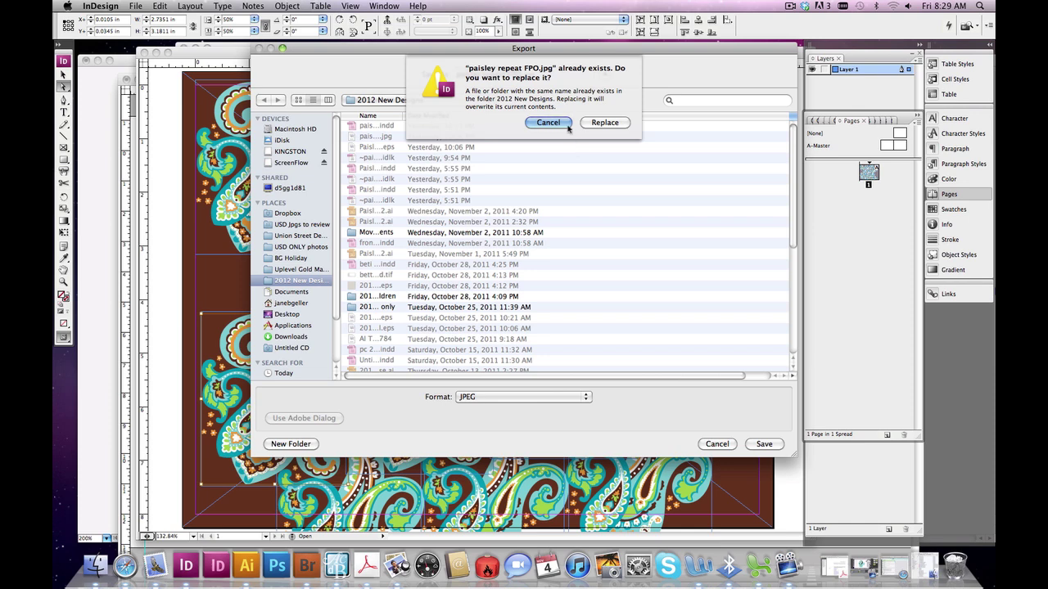
click(604, 123)
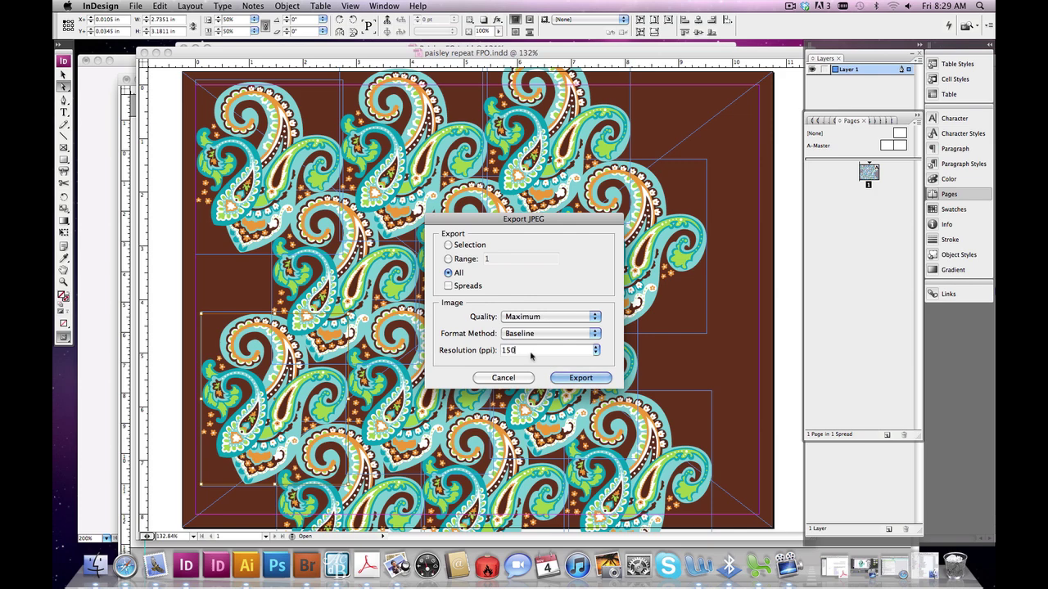
click(604, 378)
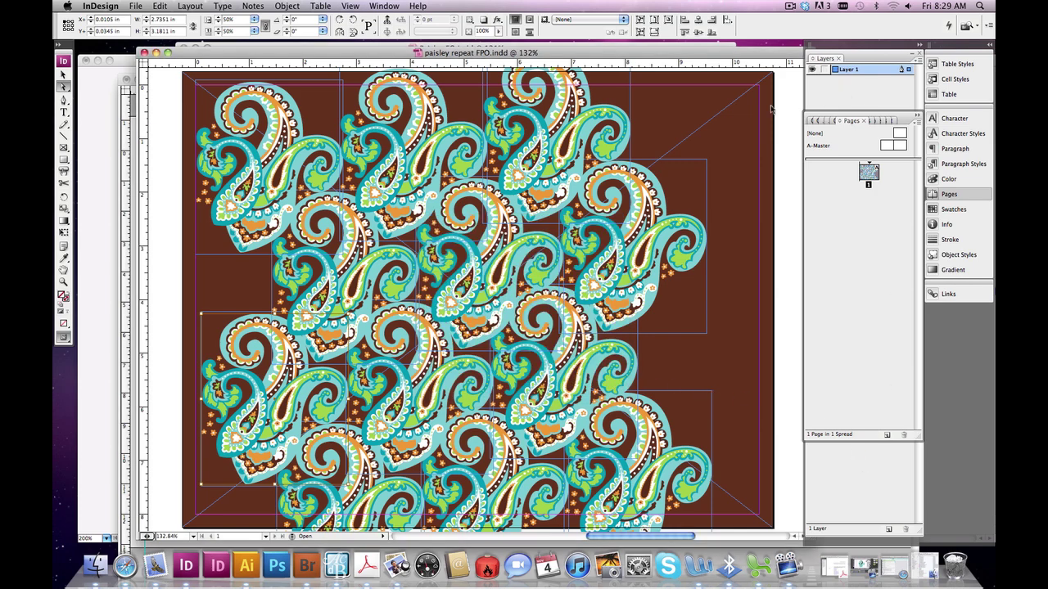
- Bring the Paisley FO.indd card document forward and look at the pattern on its first and second pages
drag(233, 52, 233, 57)
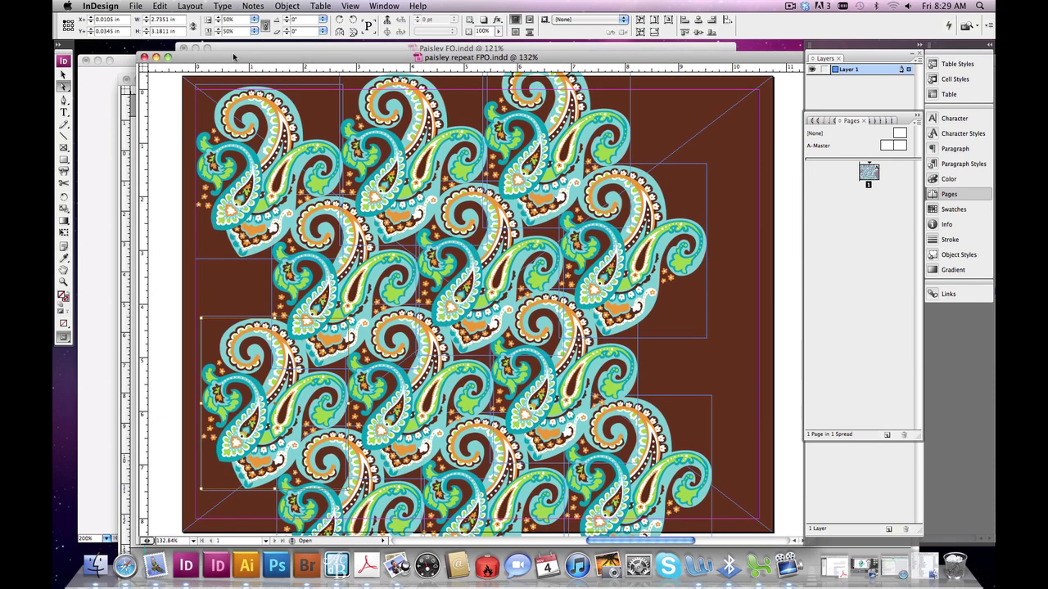
click(239, 48)
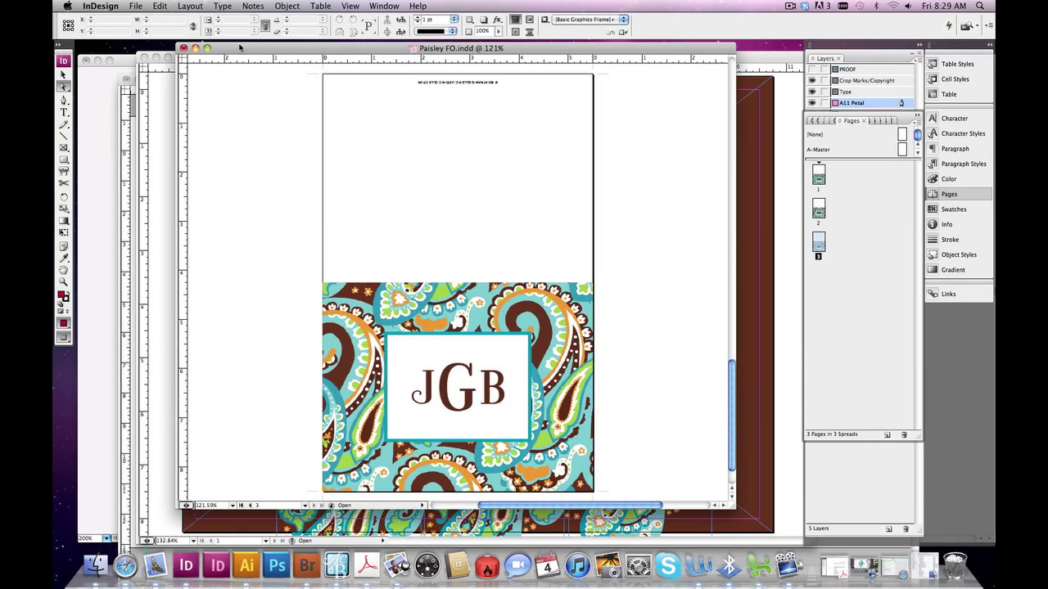
double_click(819, 174)
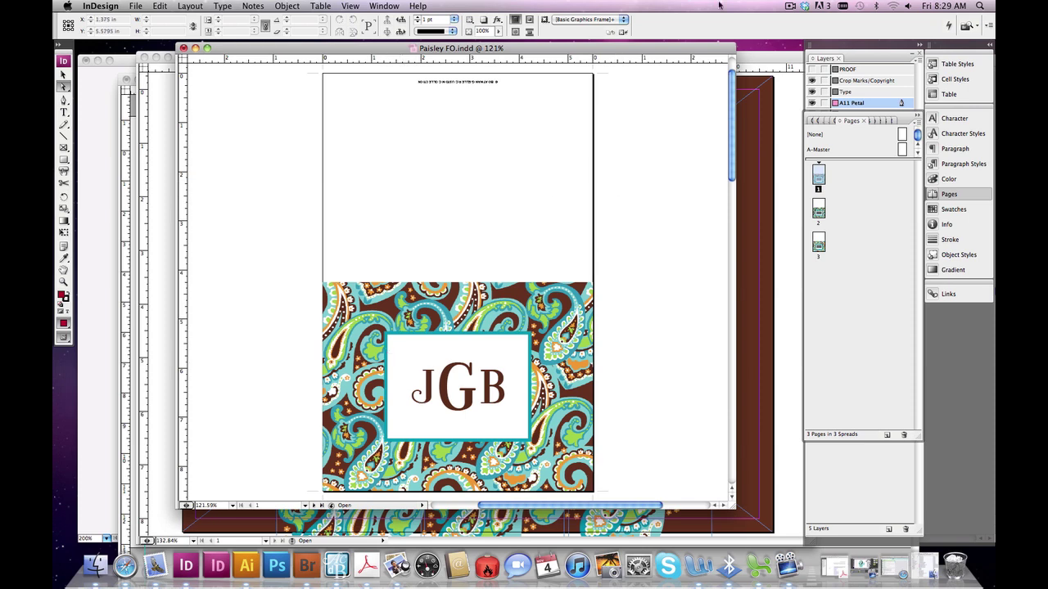
double_click(819, 211)
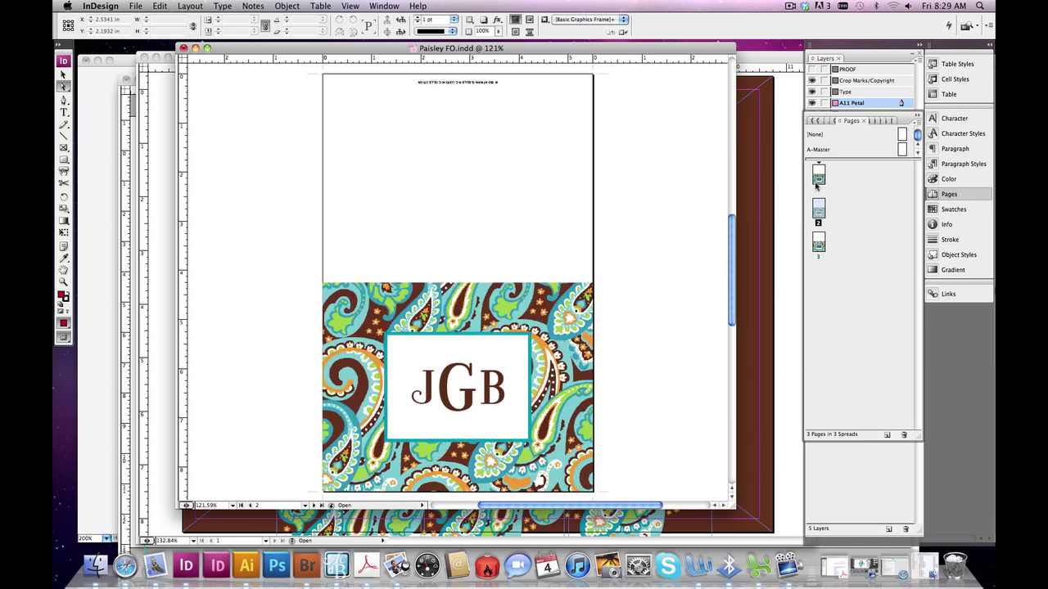
double_click(818, 176)
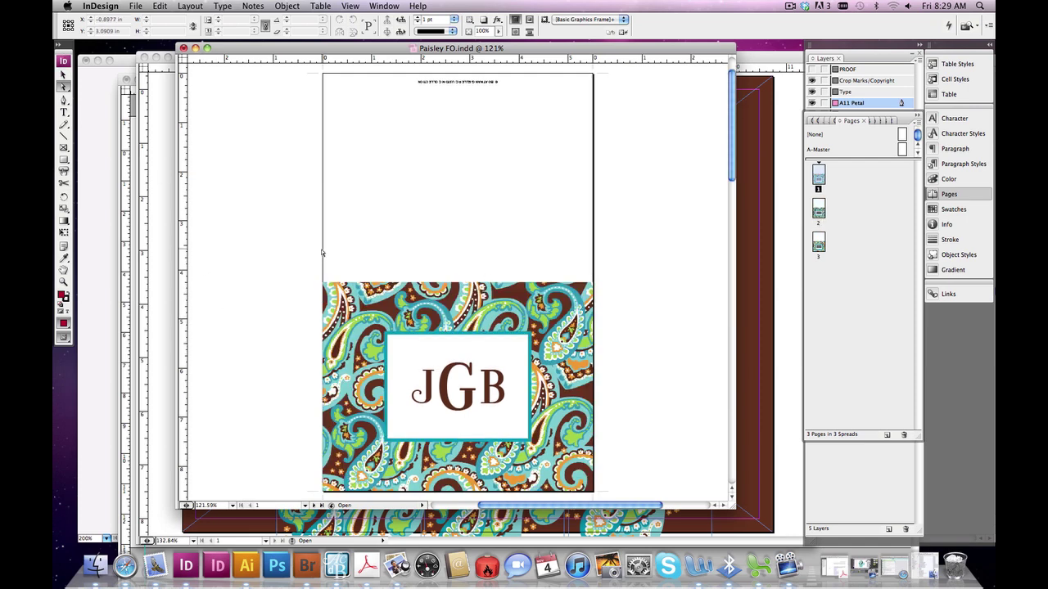
- Update all three paisley repeat FPO.jpg links in the Paisley FO card document
click(365, 314)
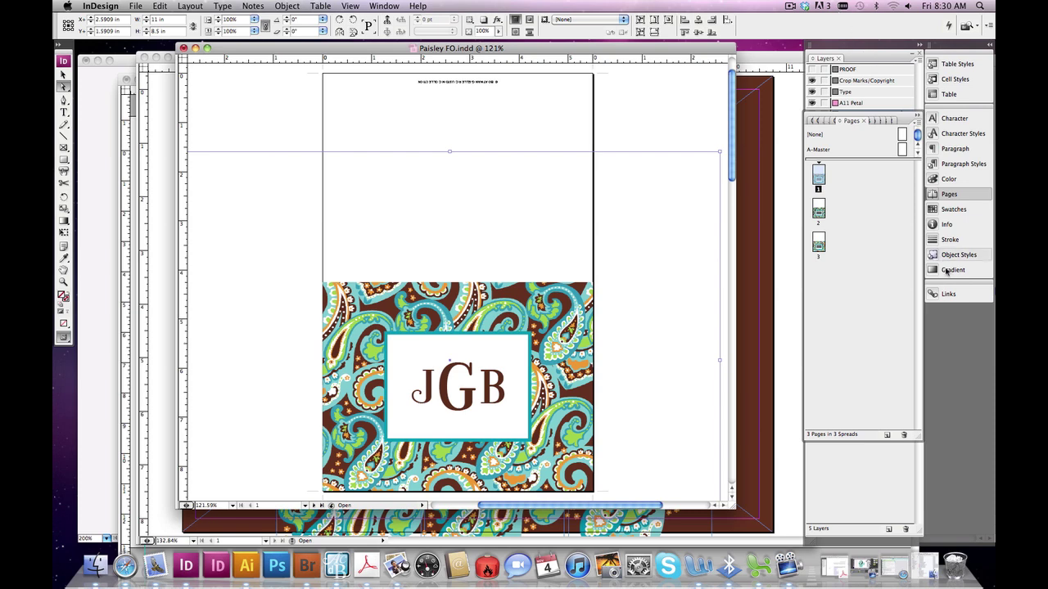
click(949, 293)
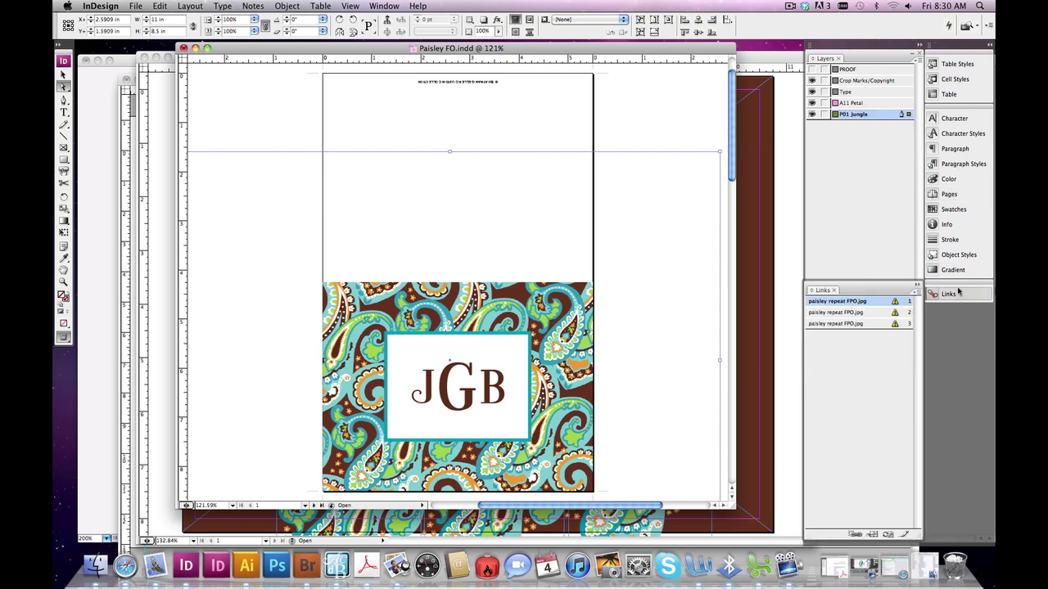
shift+click(838, 325)
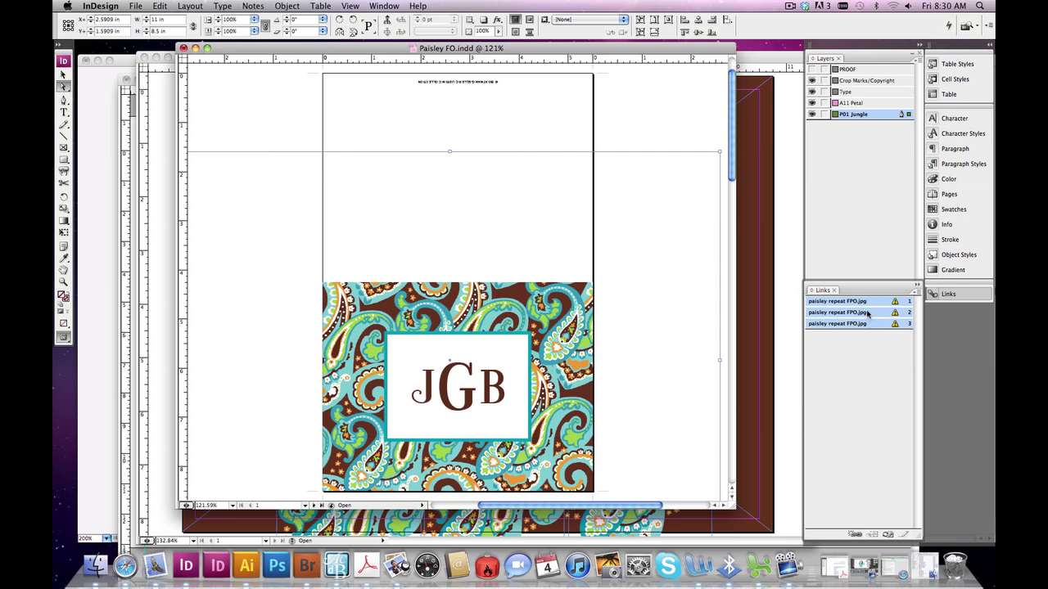
click(888, 534)
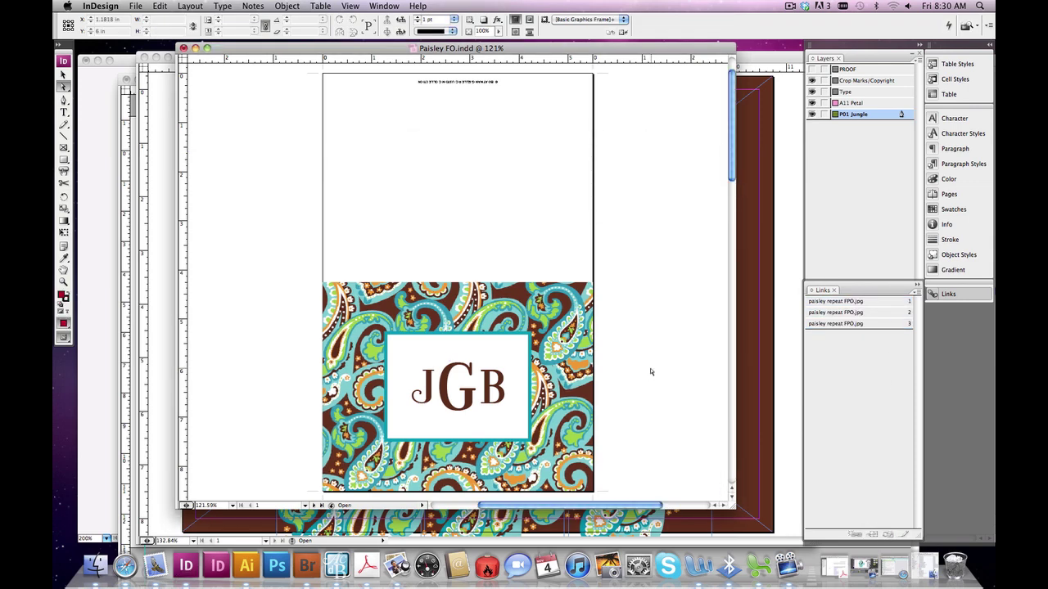
- Review the updated paisley pattern on the card document's pages 2 and 3
click(550, 338)
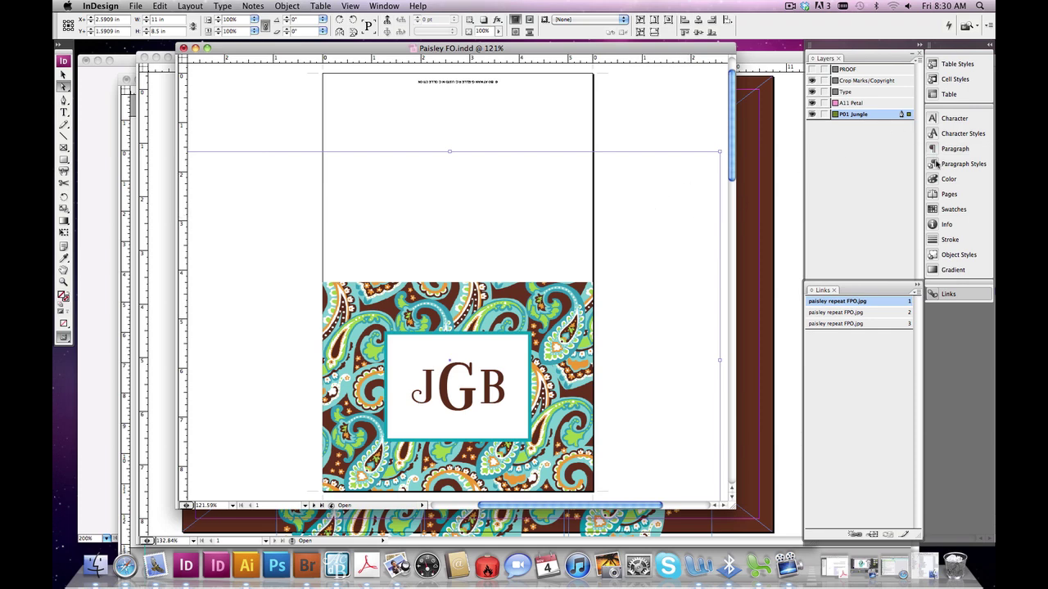
click(935, 195)
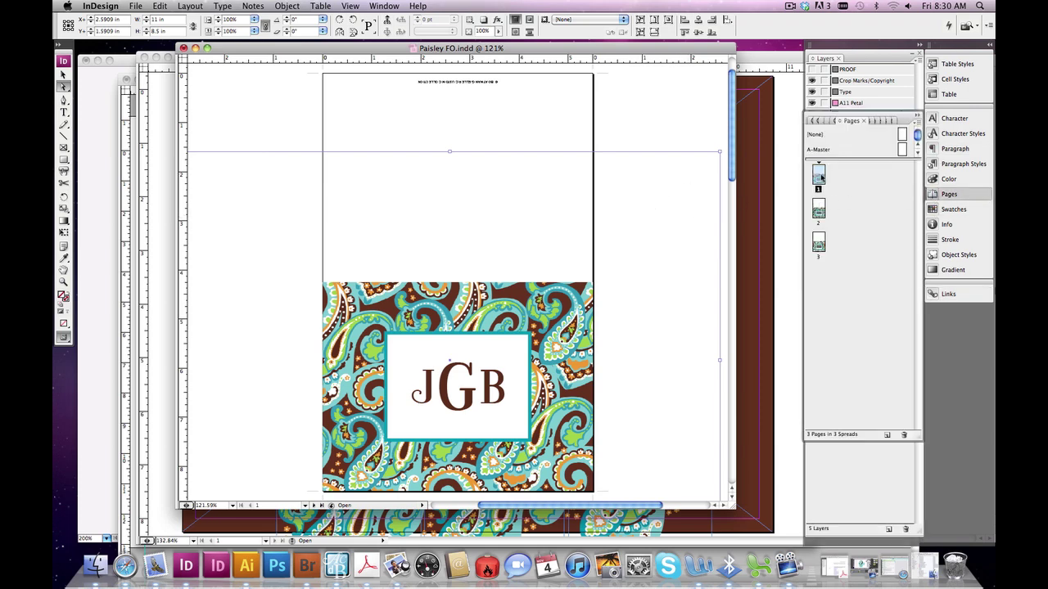
click(688, 133)
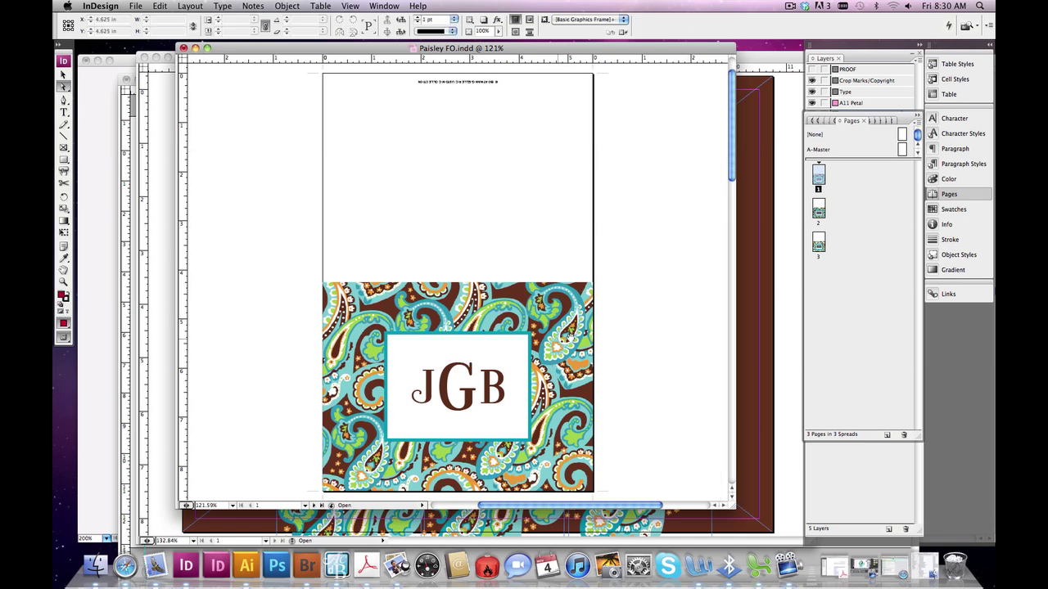
double_click(819, 210)
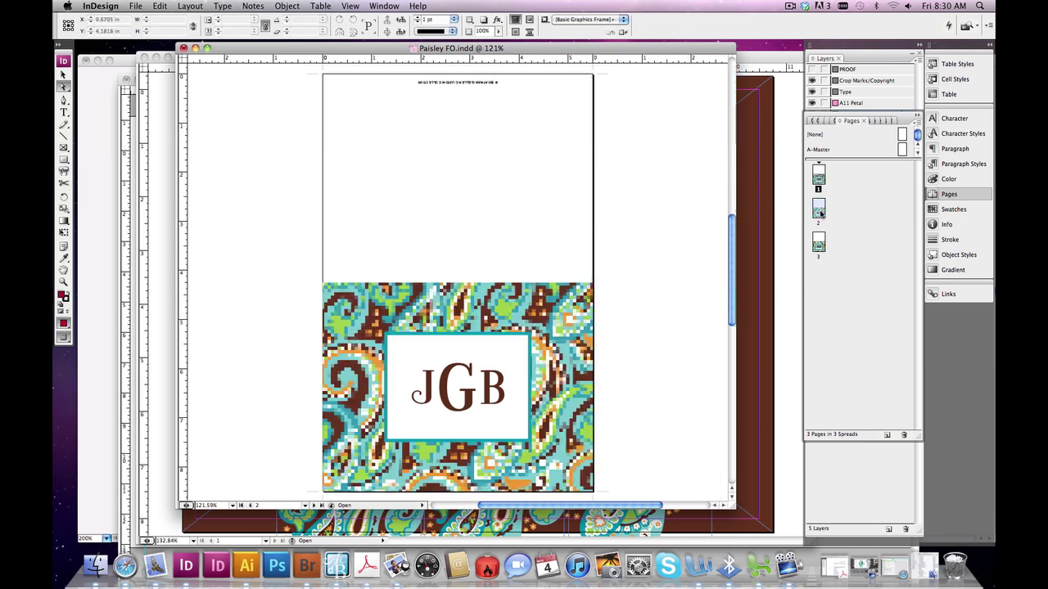
double_click(819, 242)
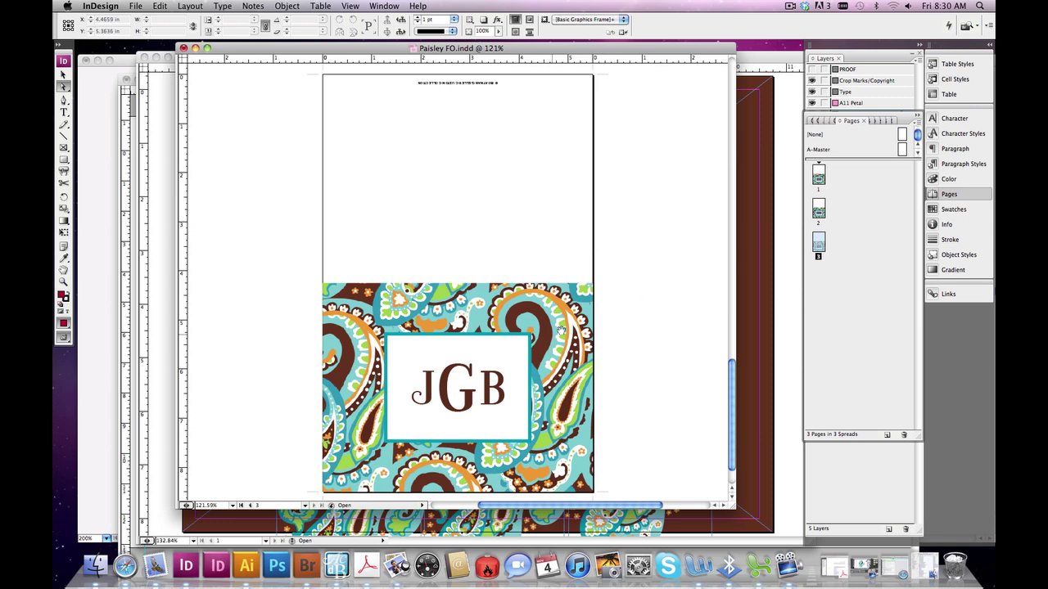
drag(560, 331, 621, 340)
drag(562, 369, 559, 362)
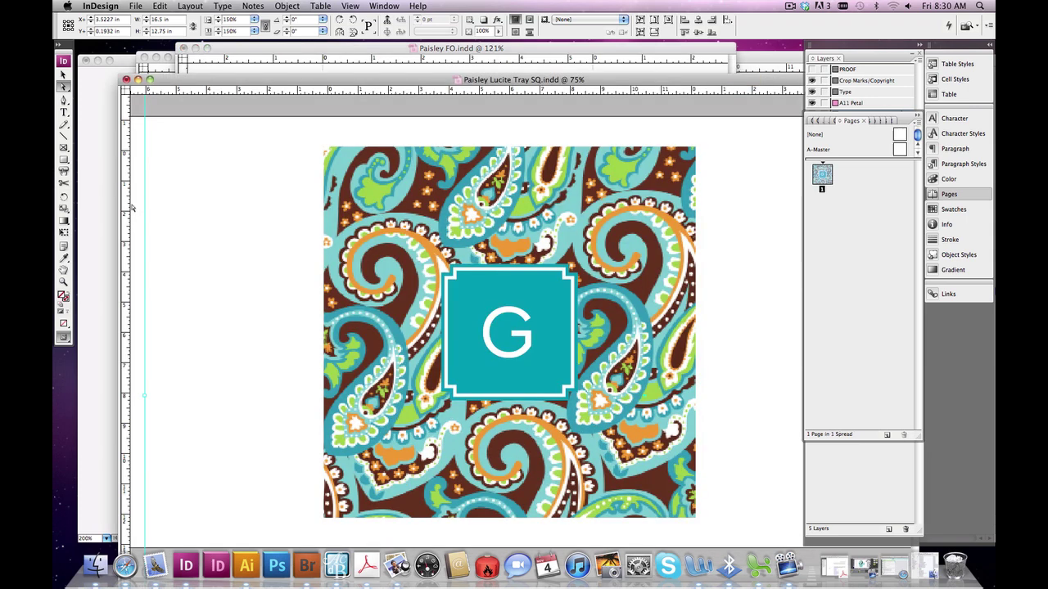
- Update the paisley repeat FPO.jpg link behind the G monogram in Paisley Lucite Tray SQ.indd
click(133, 208)
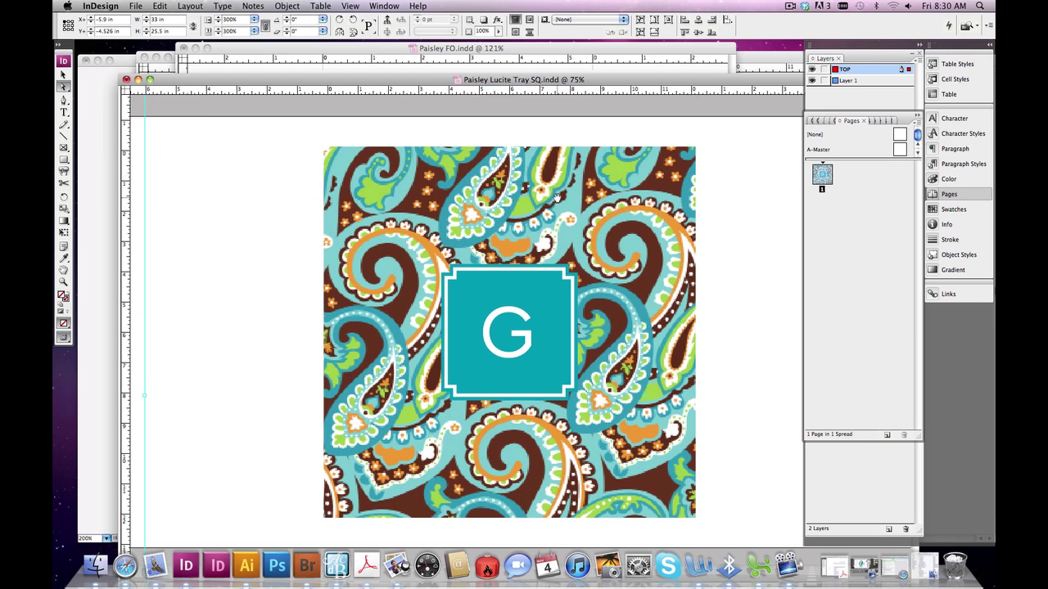
click(947, 293)
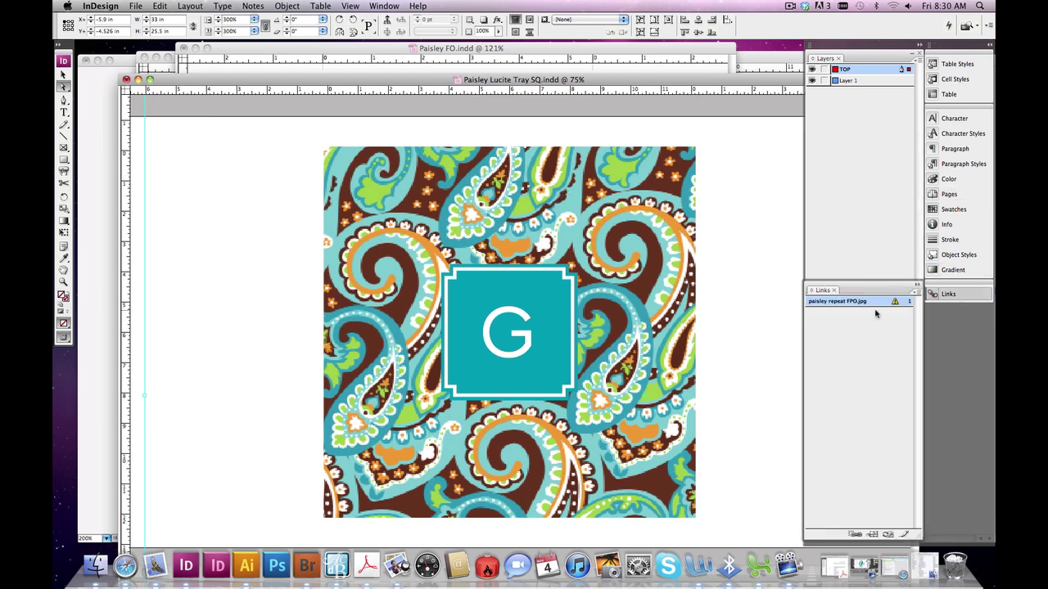
click(856, 534)
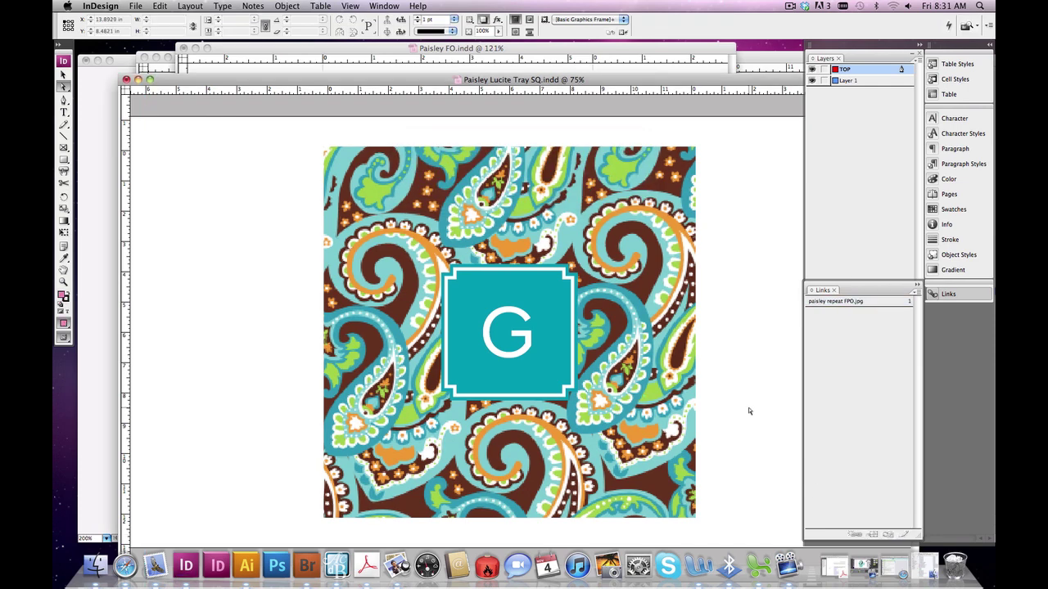
- Select the paisley pattern image behind the G monogram and set its display performance to High Quality Display
click(287, 6)
mouse_move(336, 300)
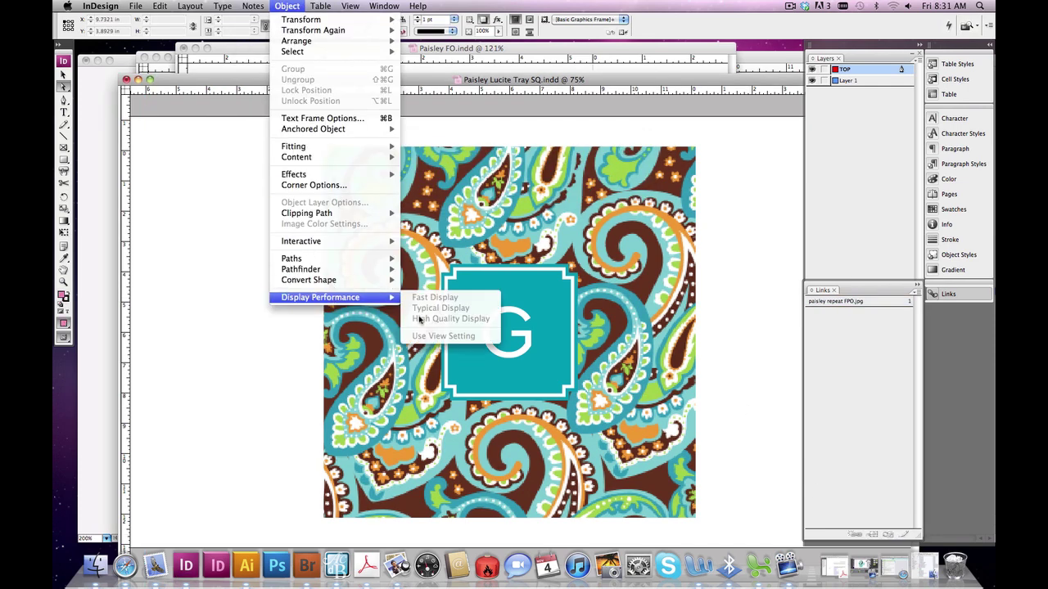
click(349, 6)
click(574, 202)
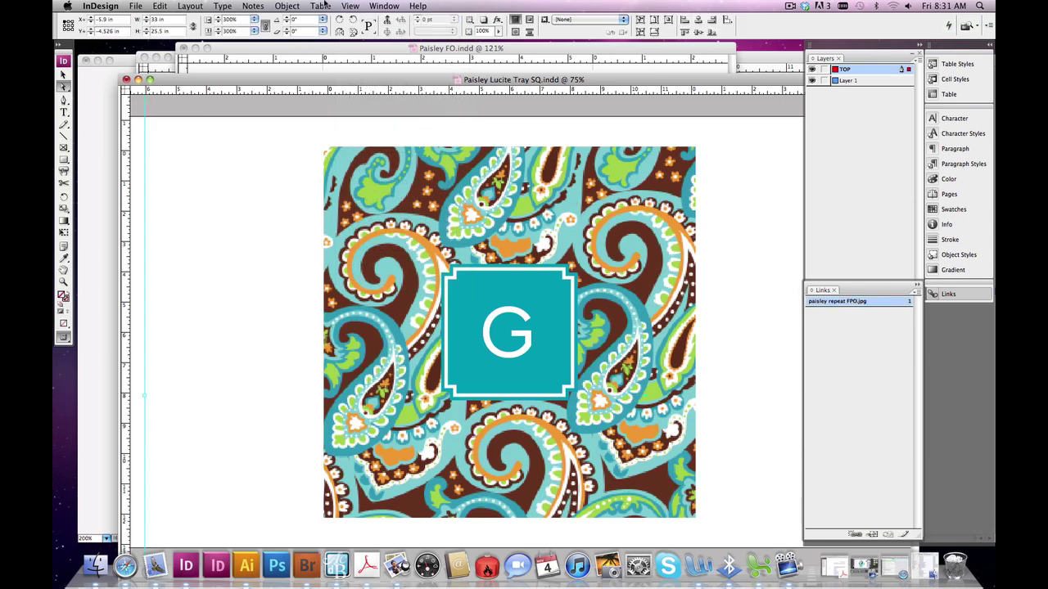
click(385, 6)
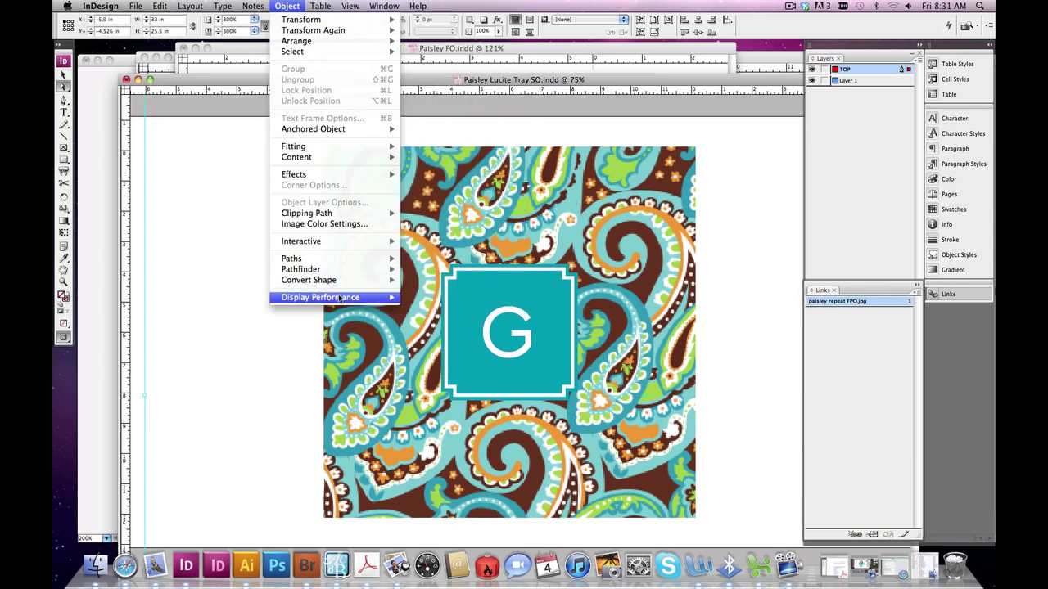
mouse_move(366, 299)
click(433, 318)
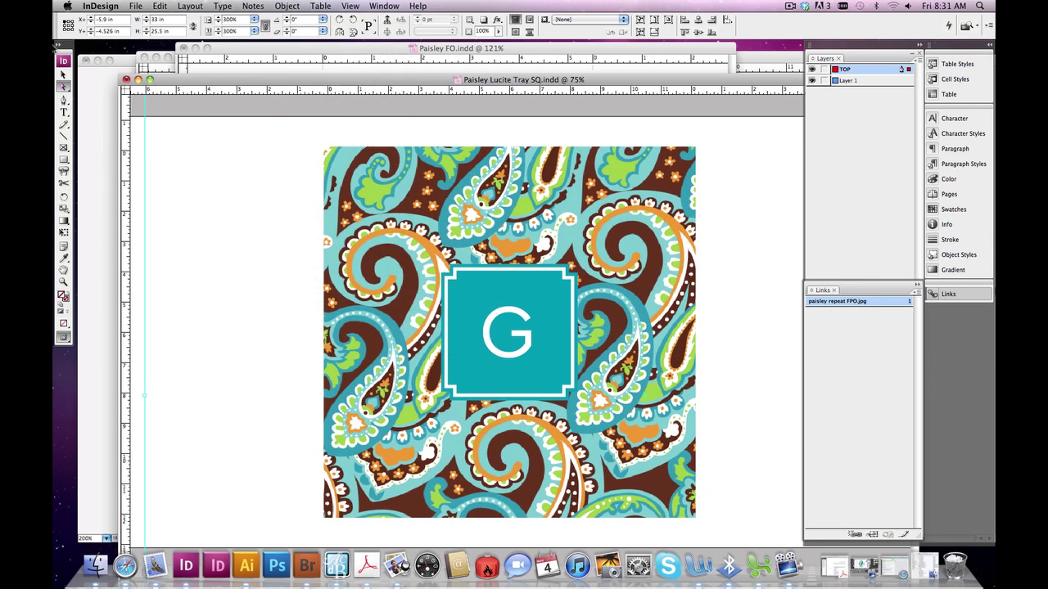
- Try 15 Tangerine copy 2 as the fill of the monogram's label shape, finally fill it with 14 Chocolate 3, and deselect it
click(510, 270)
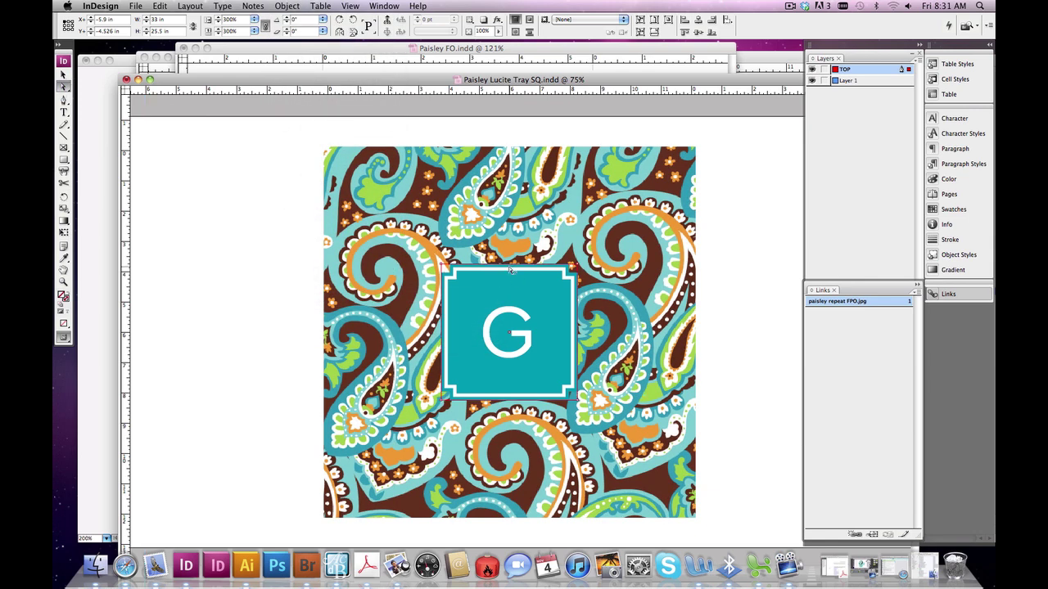
click(951, 210)
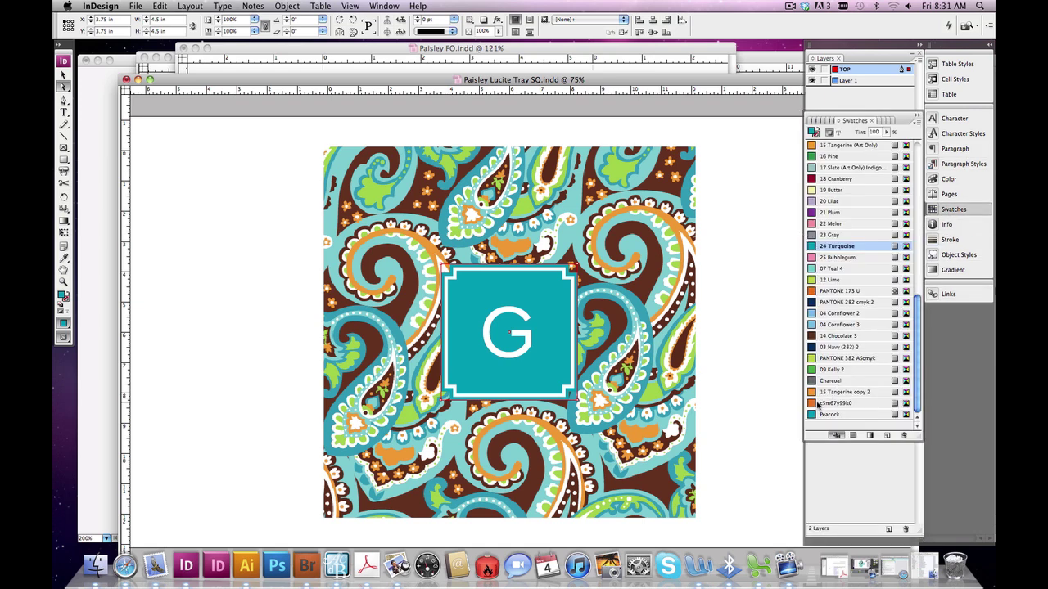
click(815, 394)
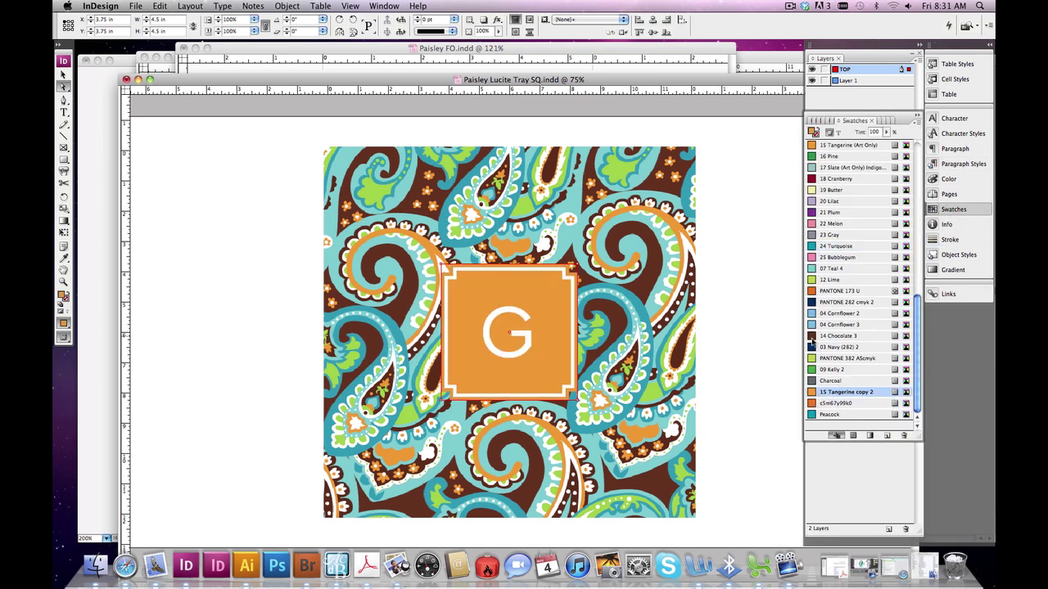
click(813, 337)
click(737, 325)
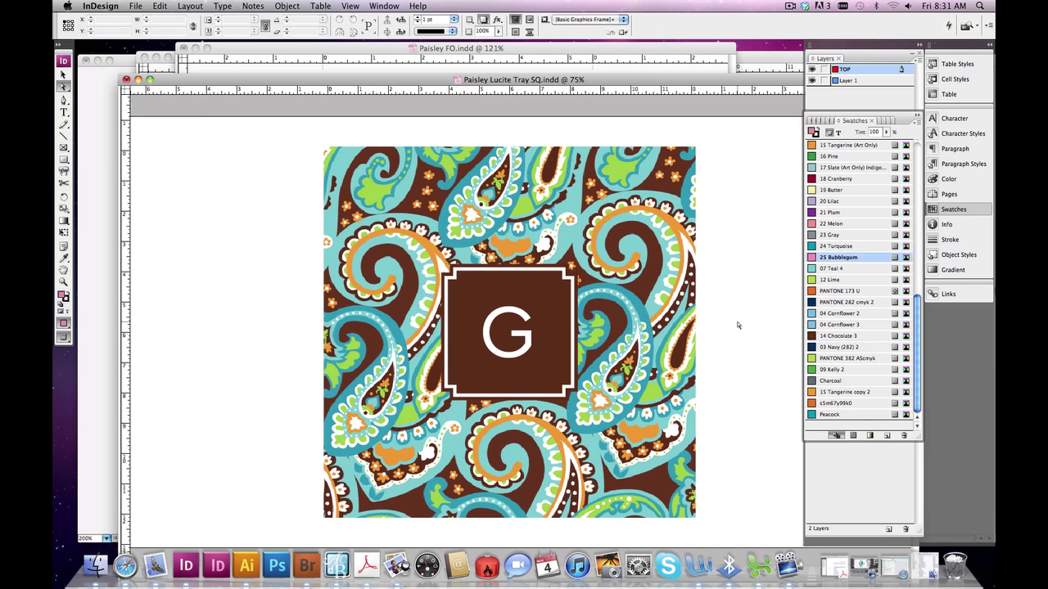